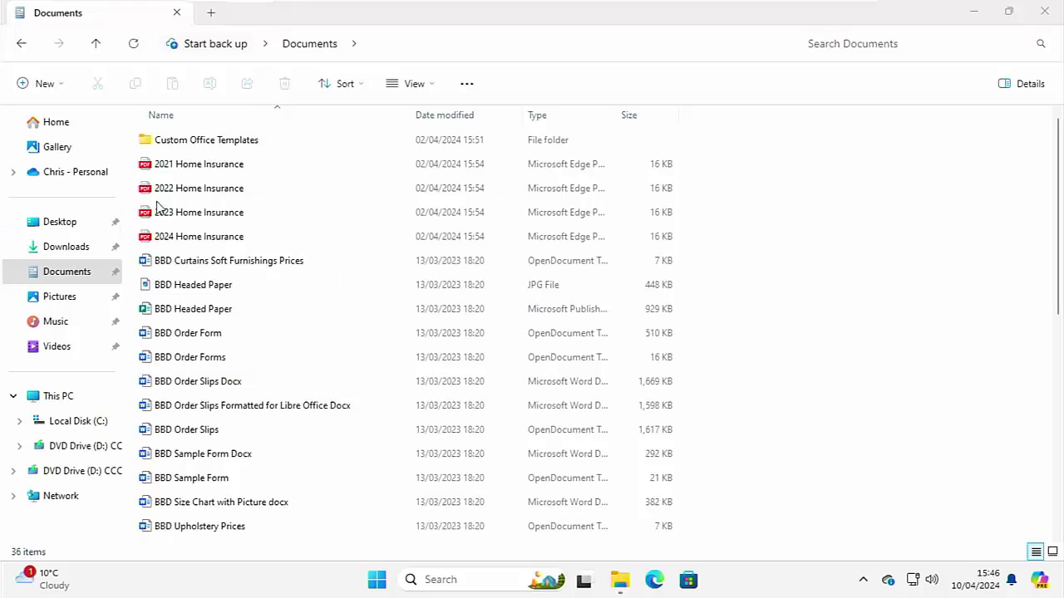
Step: Start backing up the Documents, Pictures and Desktop folders to OneDrive, view the upload progress, and dismiss the Outlook Data File message
click(204, 52)
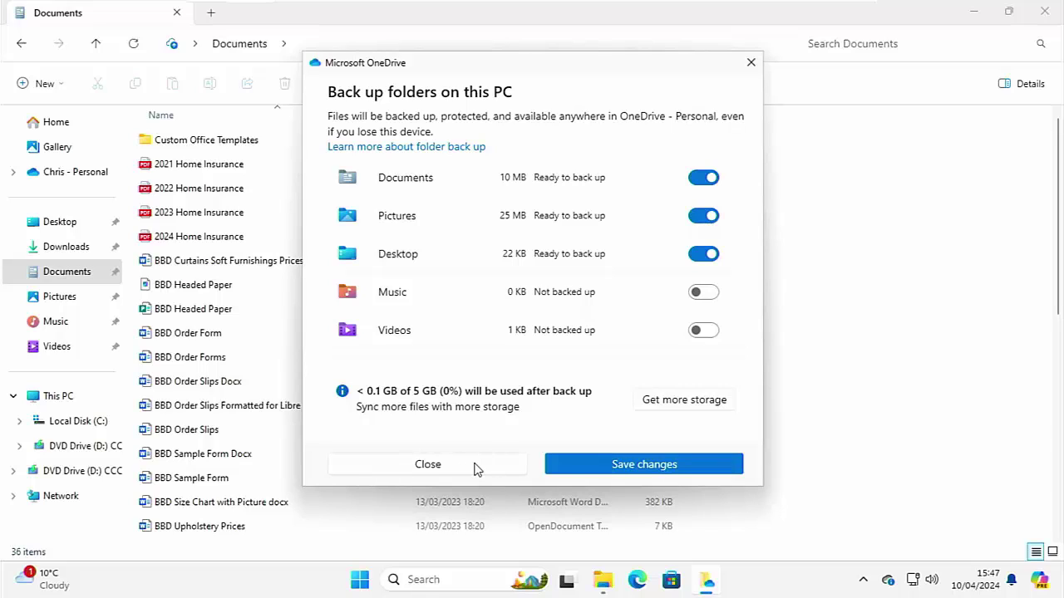
click(597, 466)
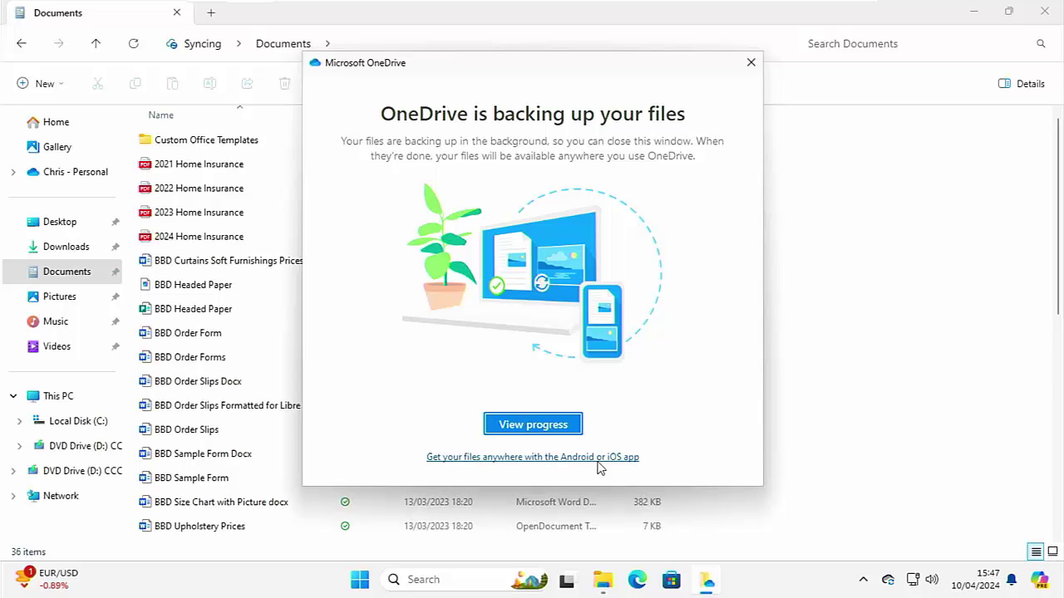
click(541, 429)
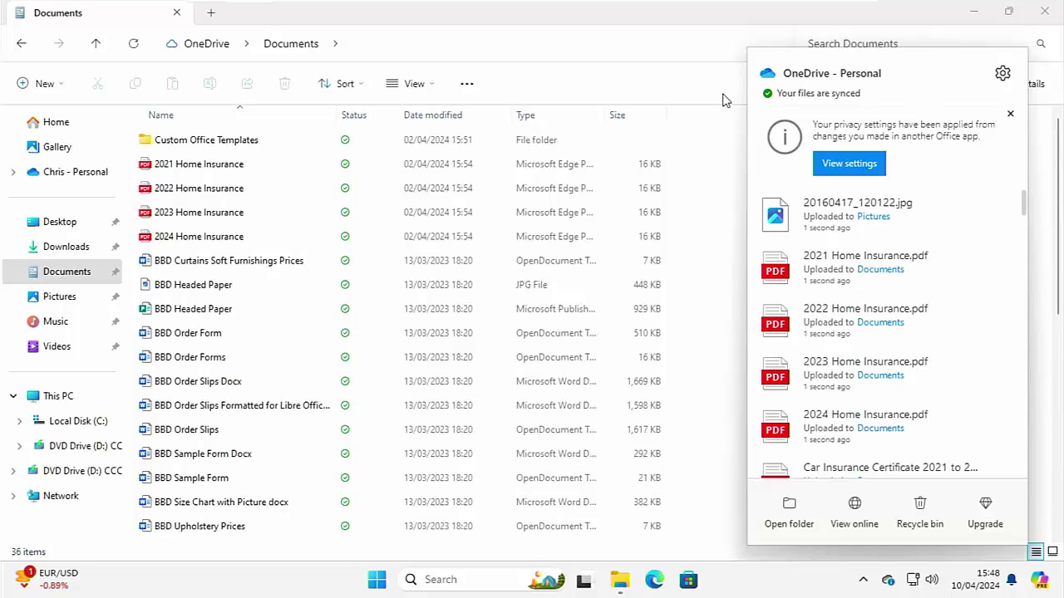
click(723, 133)
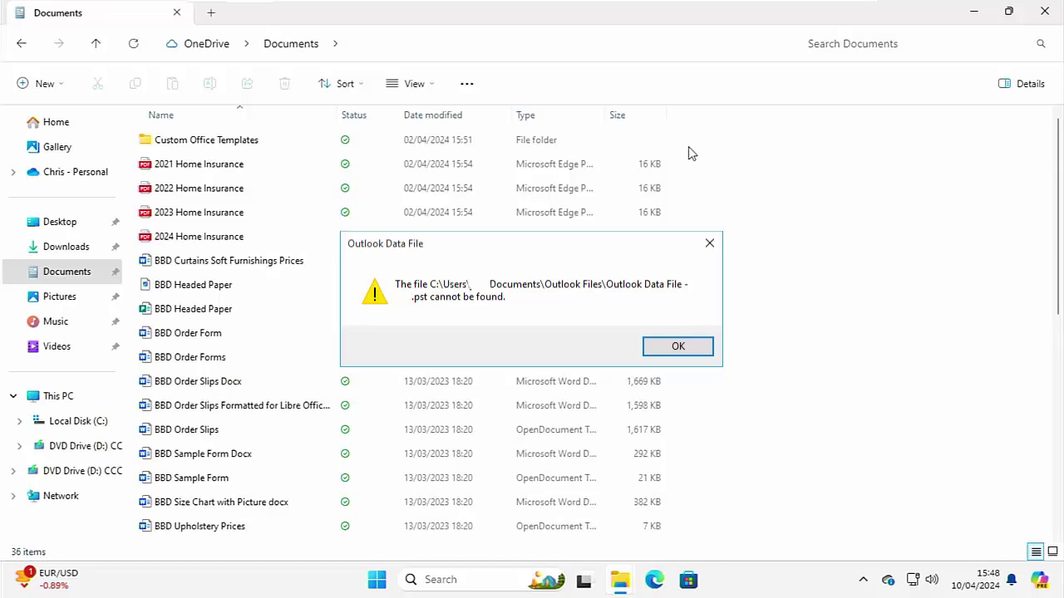
key(Return)
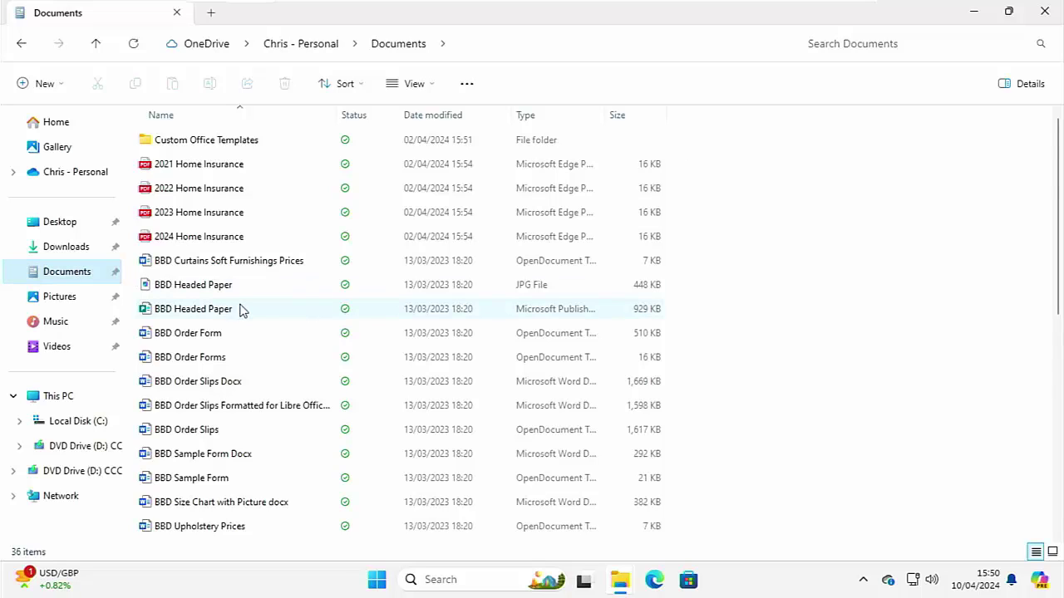
Step: Set the online-only file Holiday Insurance 2024-25 in Documents to Always keep on this device
scroll(239, 308, down, 2)
scroll(240, 308, down, 4)
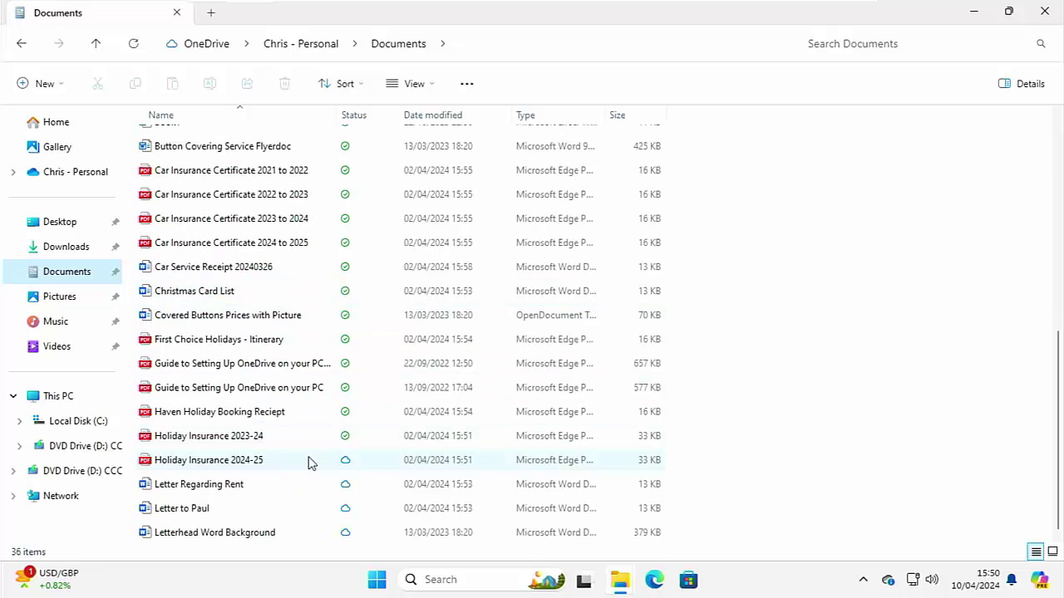
mouse_move(309, 463)
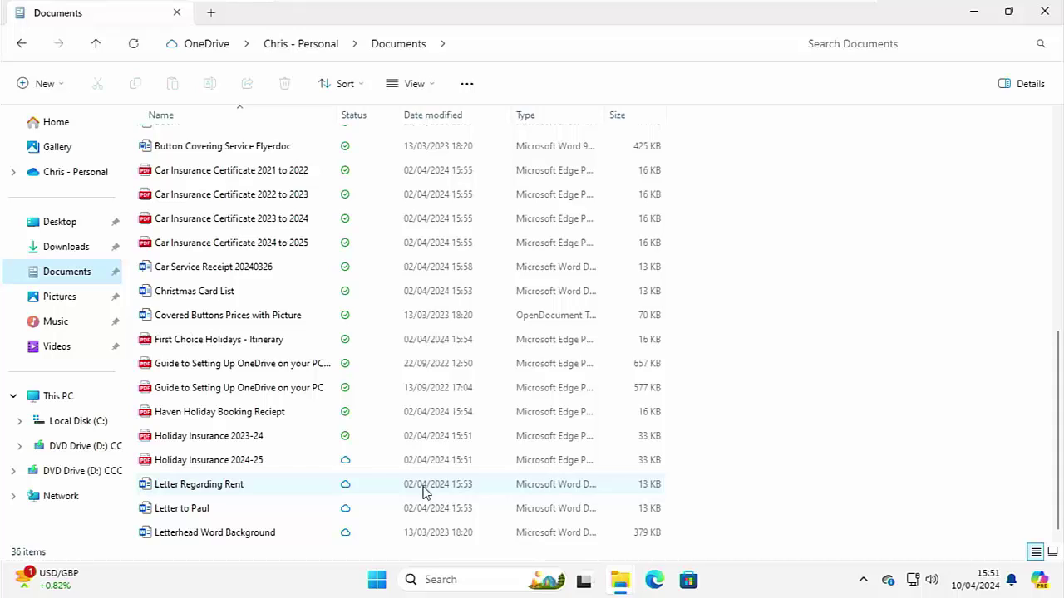
click(239, 464)
right_click(238, 464)
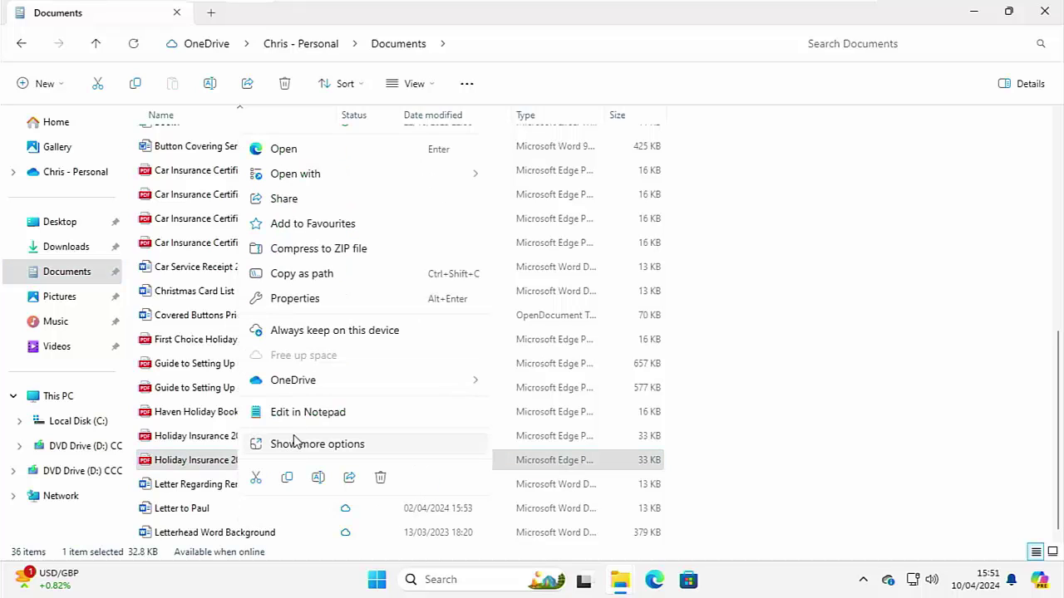
click(304, 338)
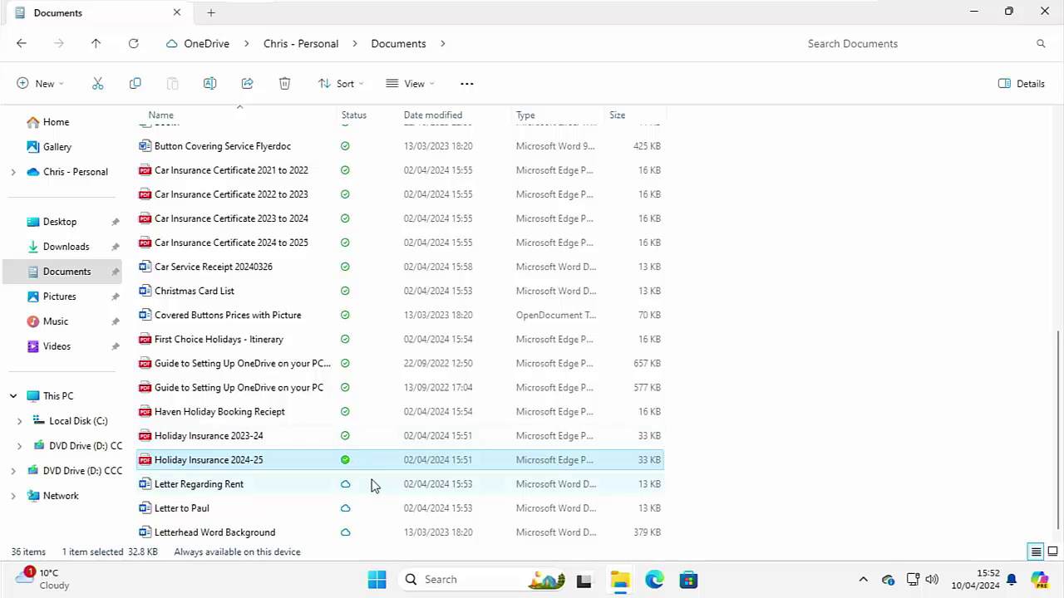
Step: Open the OneDrive sync activity window and dismiss the tip about online files saving space
mouse_move(372, 486)
mouse_move(888, 585)
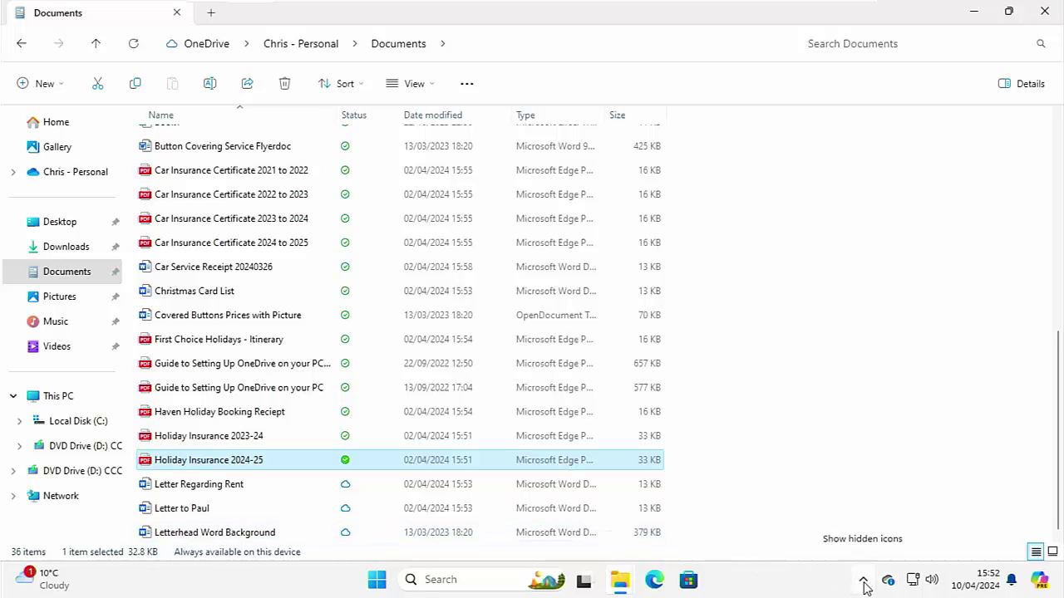
click(865, 588)
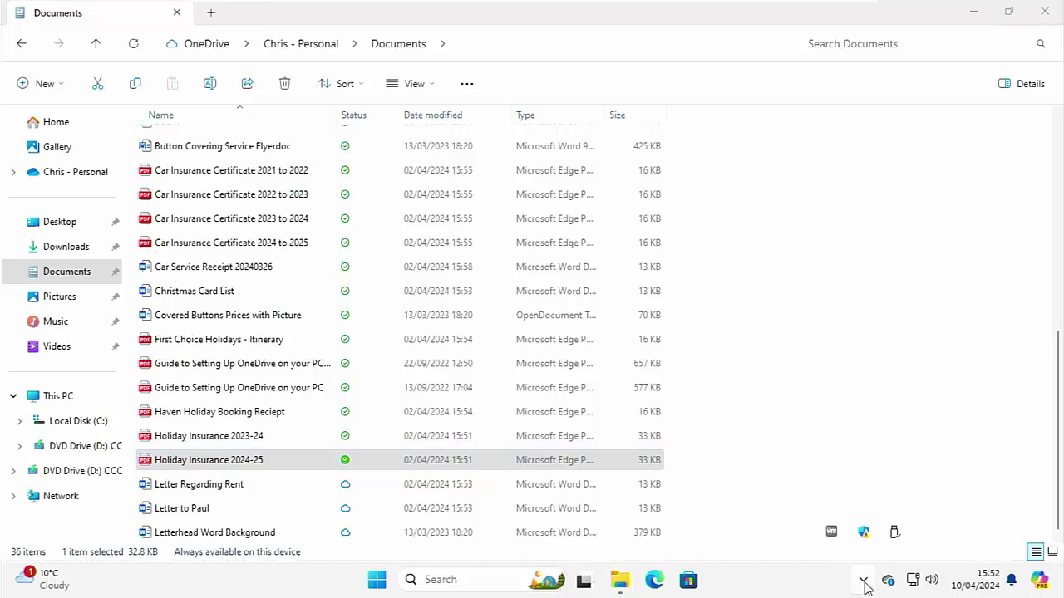
mouse_move(888, 586)
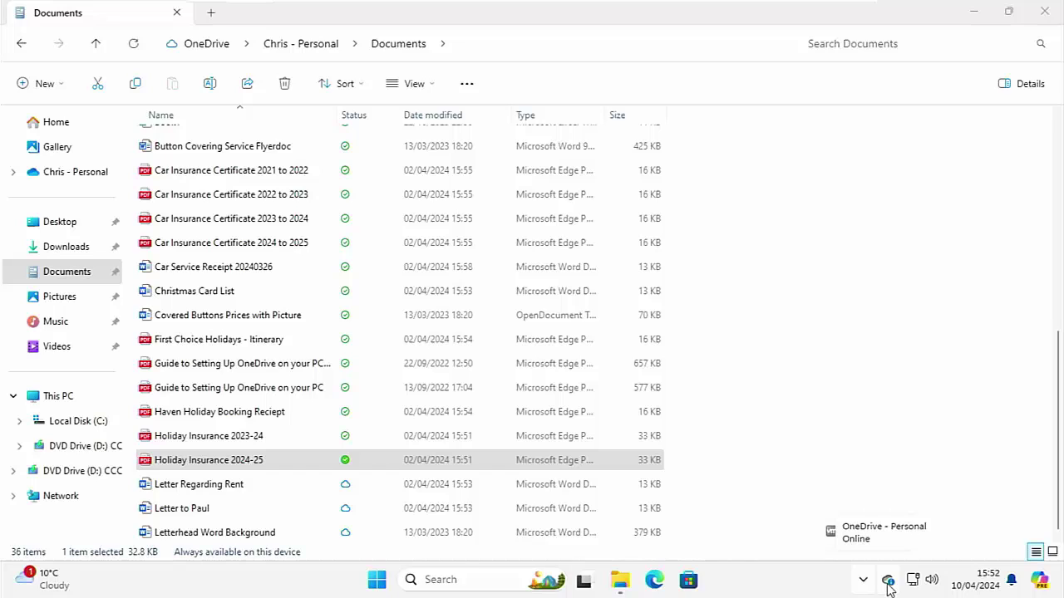
click(888, 586)
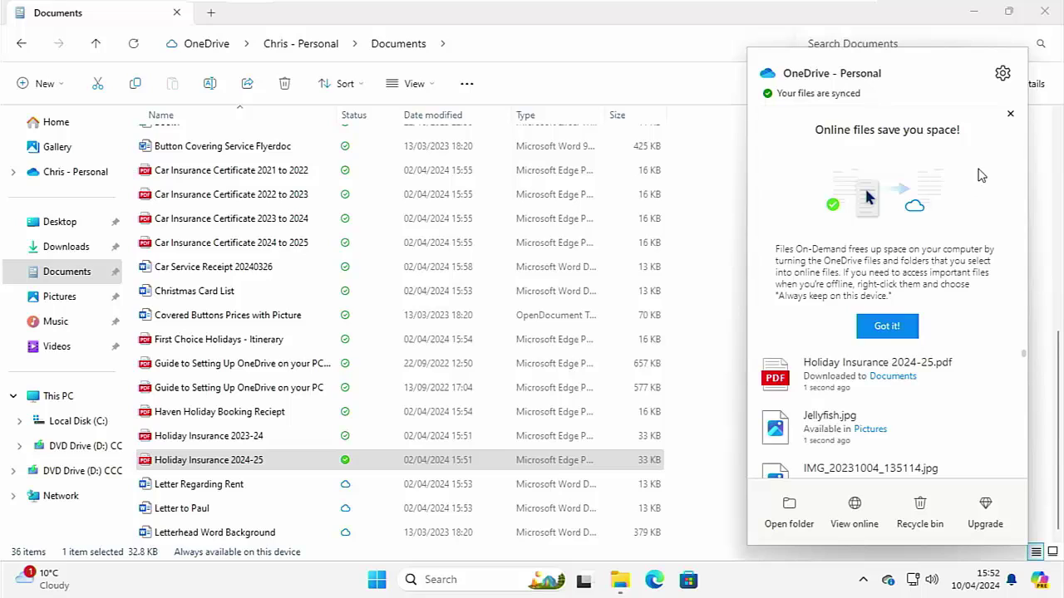
click(1010, 115)
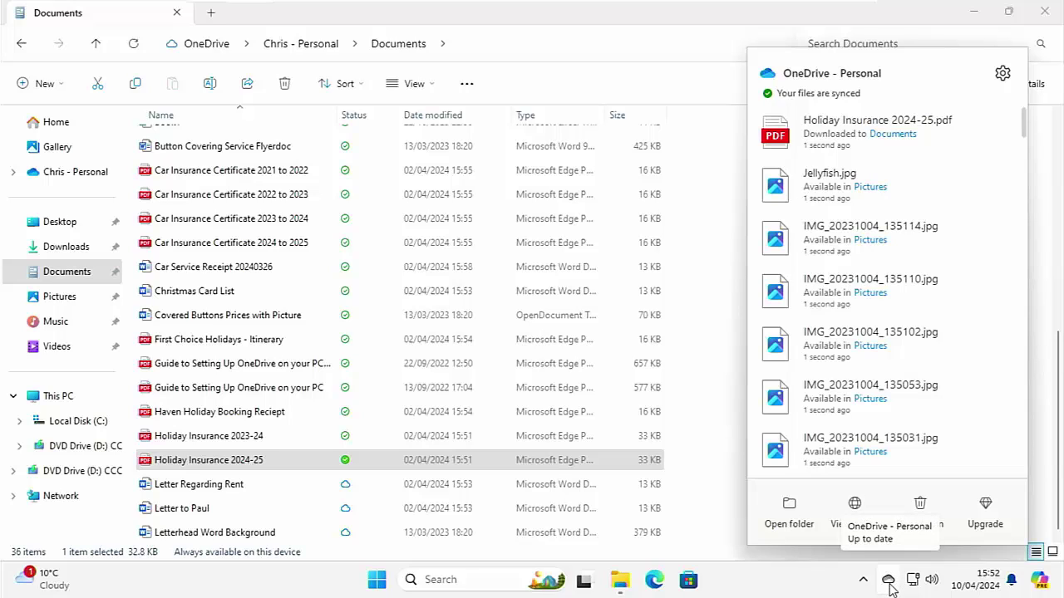
Step: Download all OneDrive files to this PC using the Files On-Demand option in the advanced sync and backup settings
click(1003, 75)
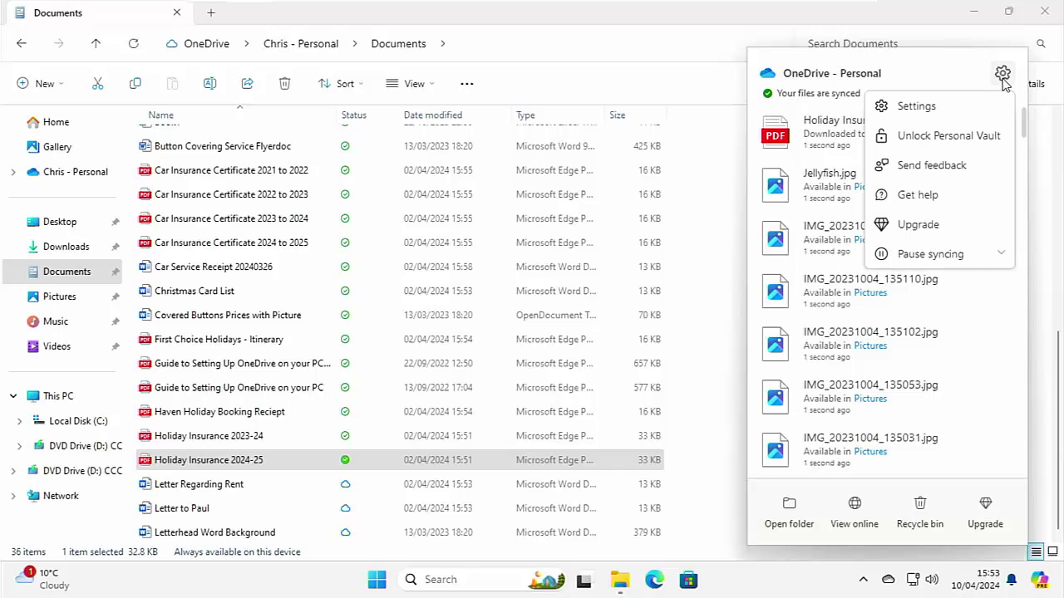
click(949, 109)
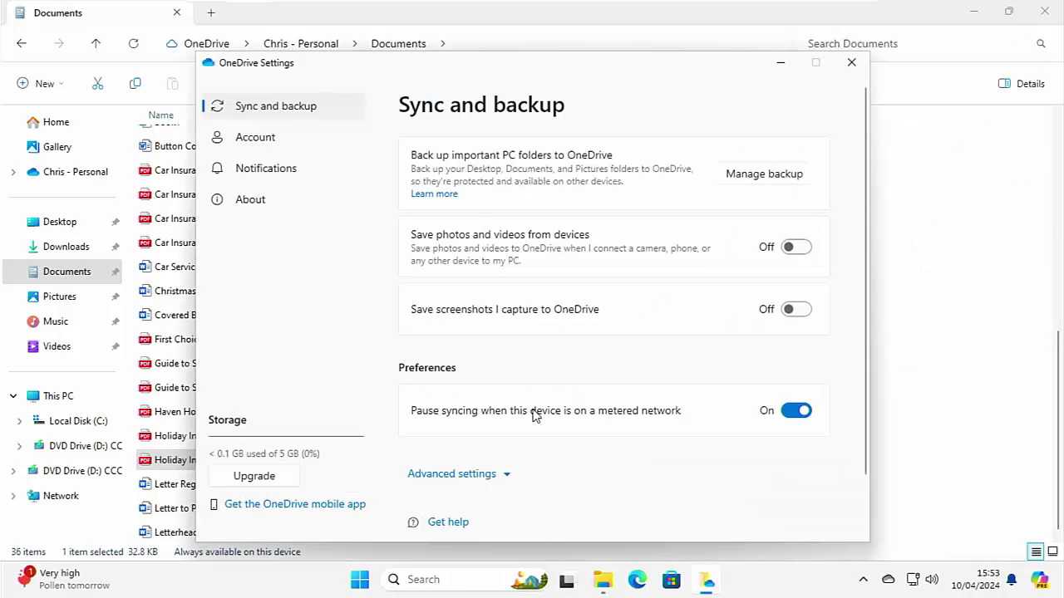
click(498, 480)
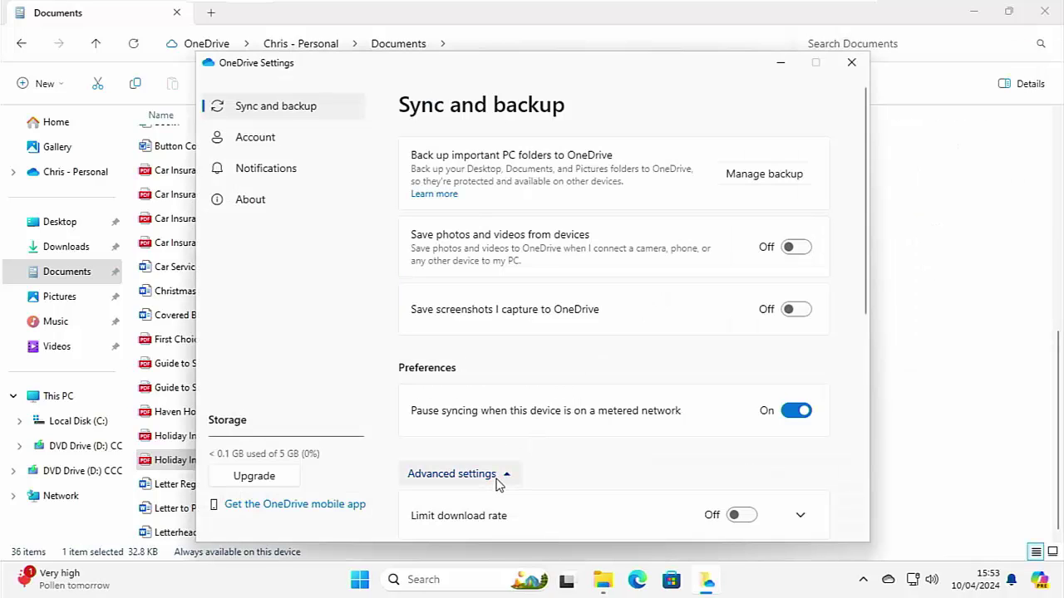
scroll(538, 480, down, 5)
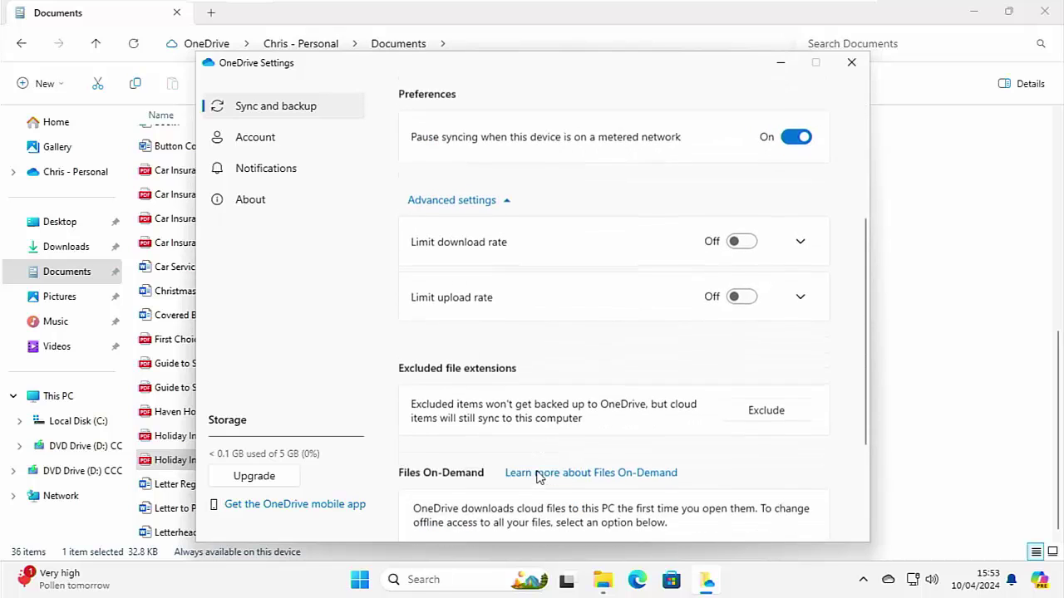
scroll(538, 476, down, 2)
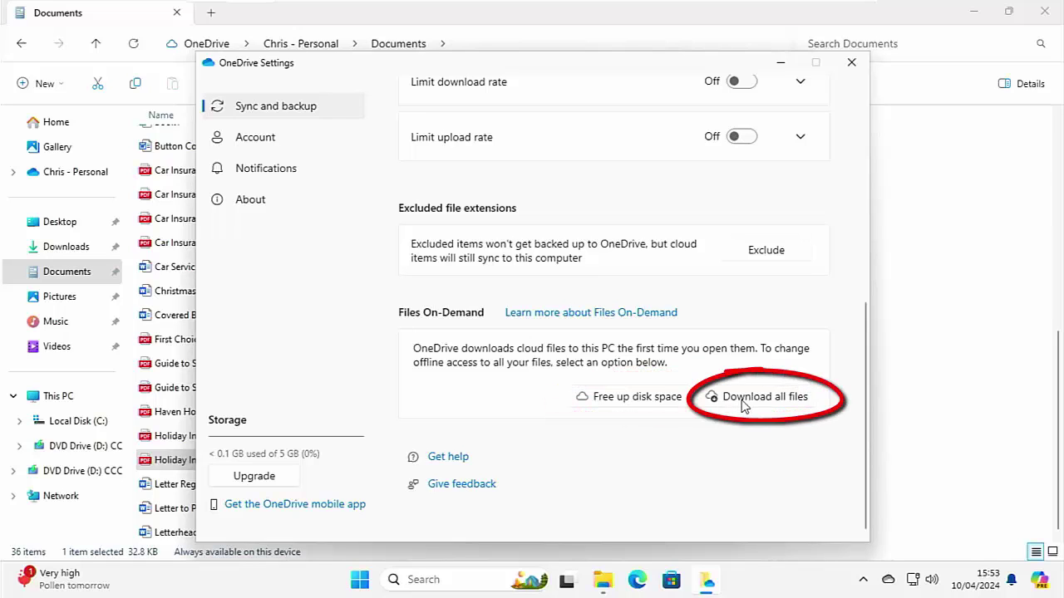
click(743, 402)
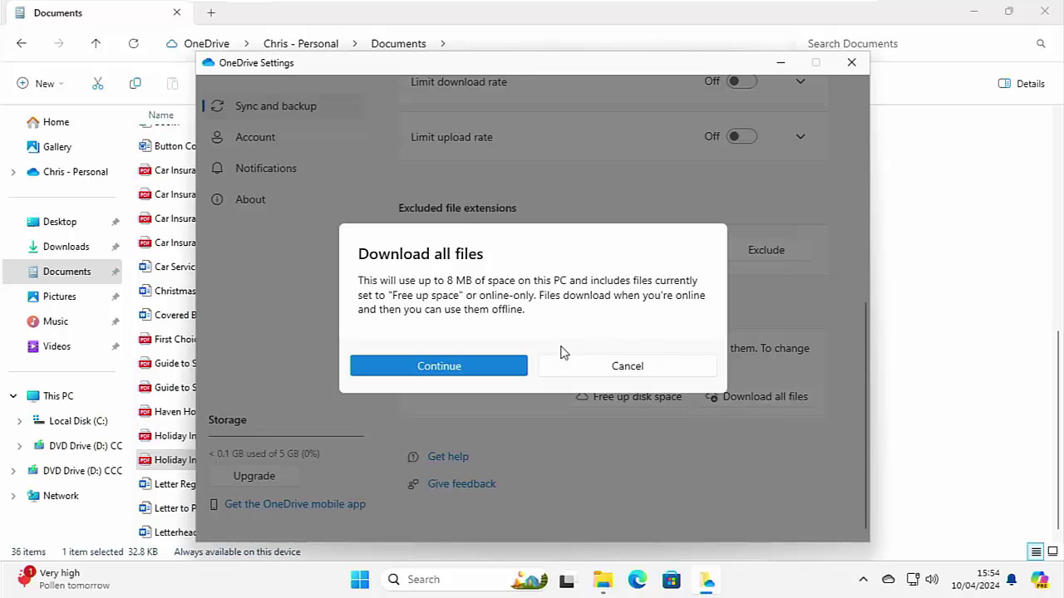
click(521, 367)
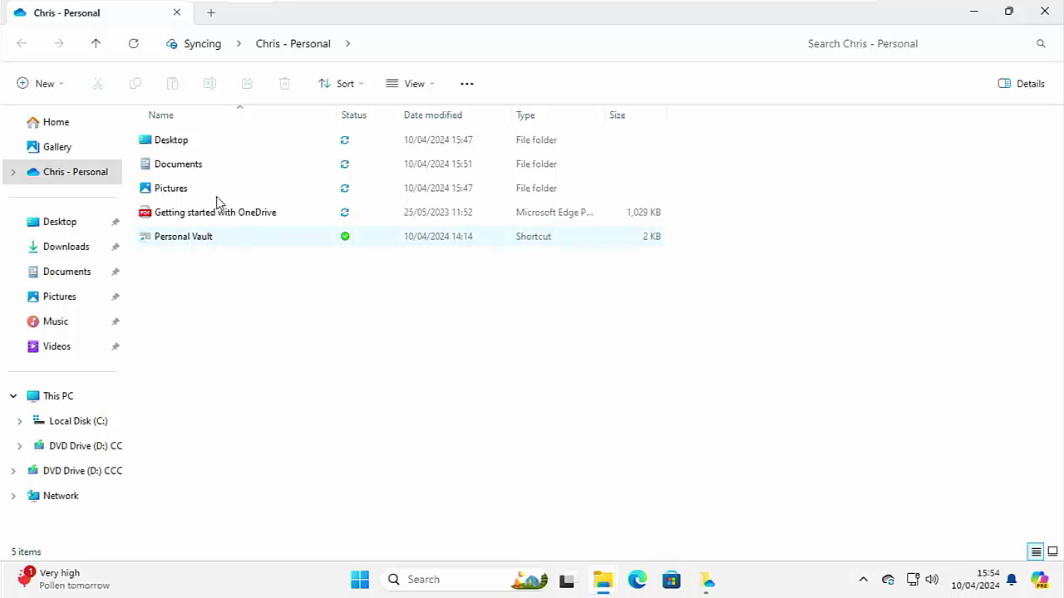
Step: Check the sync status of the files in OneDrive's Documents folder, and return to the personal OneDrive folder
double_click(214, 172)
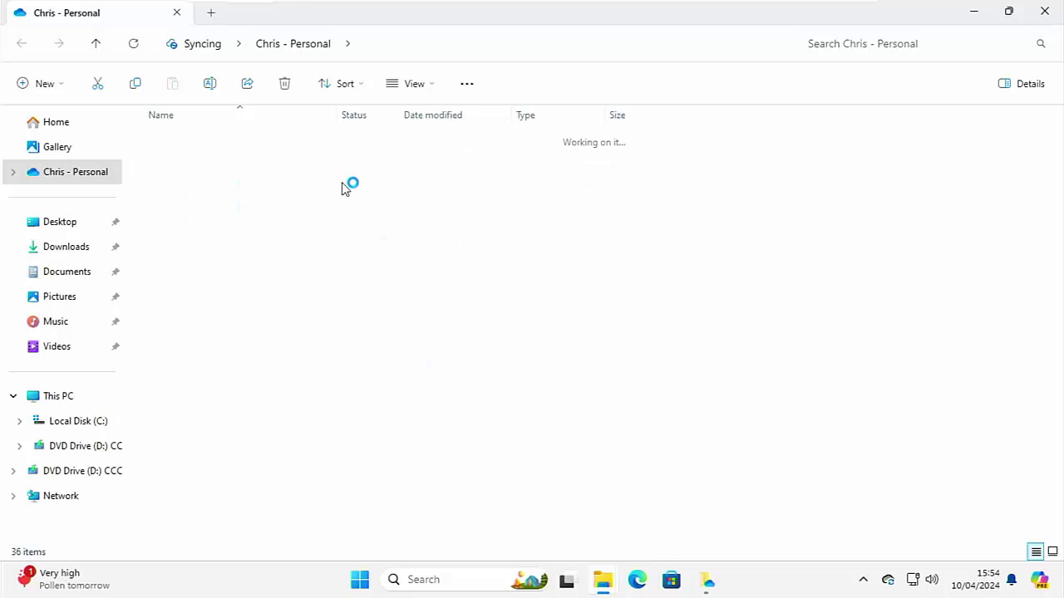
scroll(413, 268, down, 6)
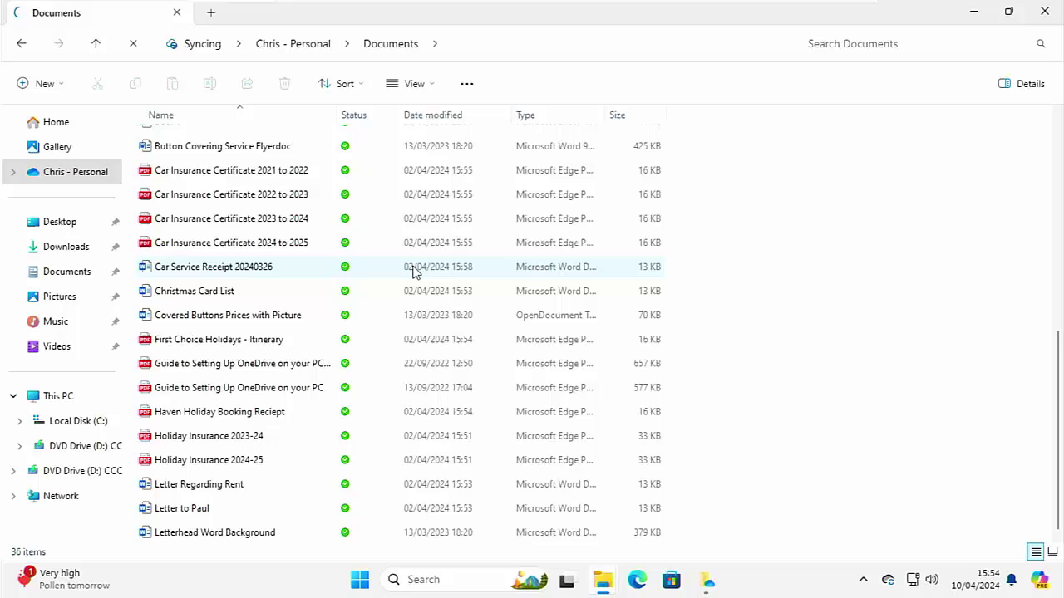
click(301, 56)
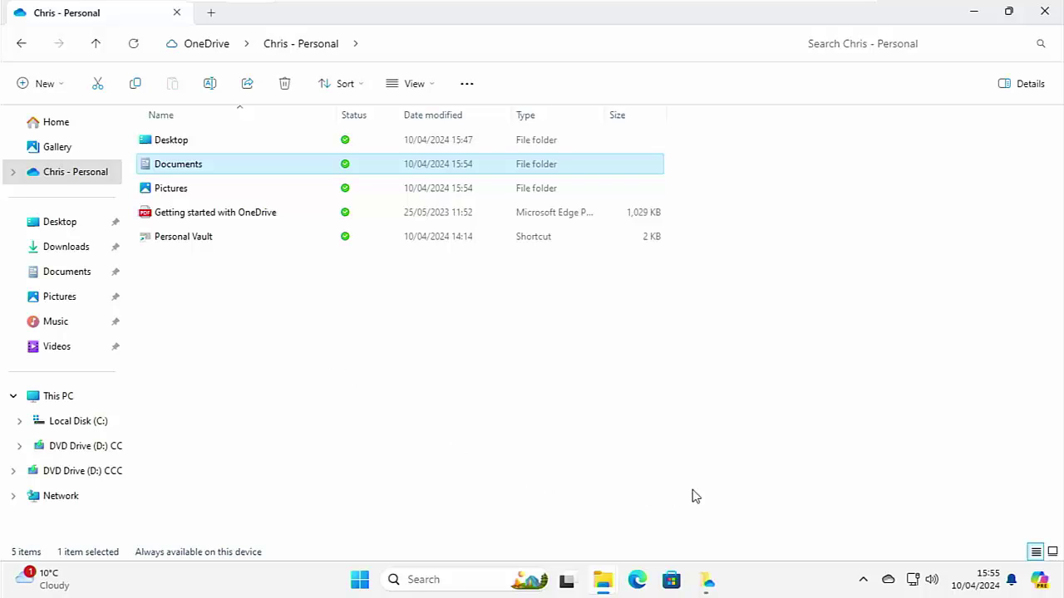
Step: Open the folder backup management dialog from OneDrive's Sync and backup settings
right_click(888, 586)
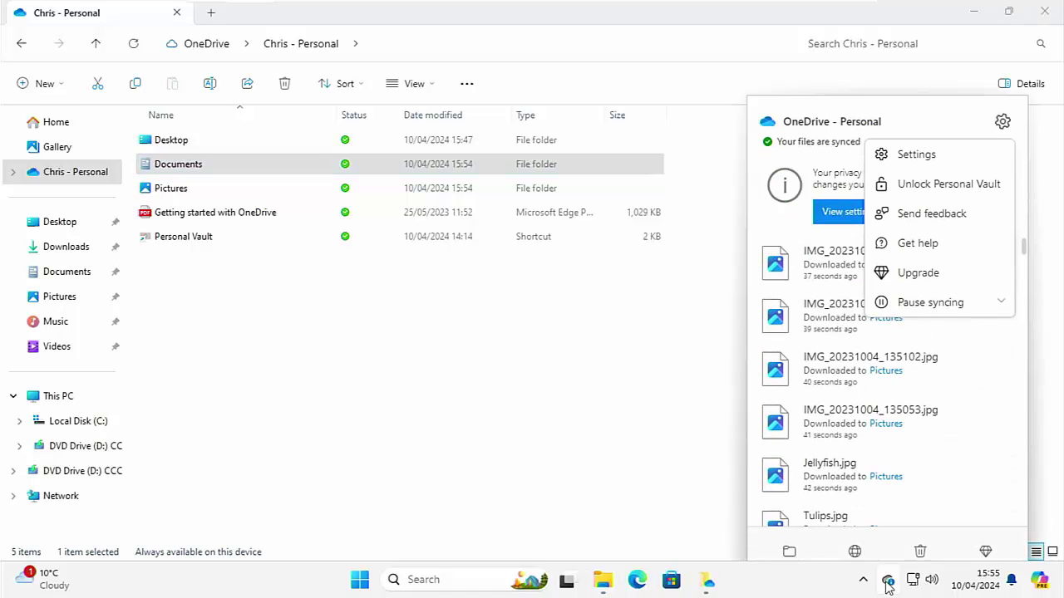
click(997, 81)
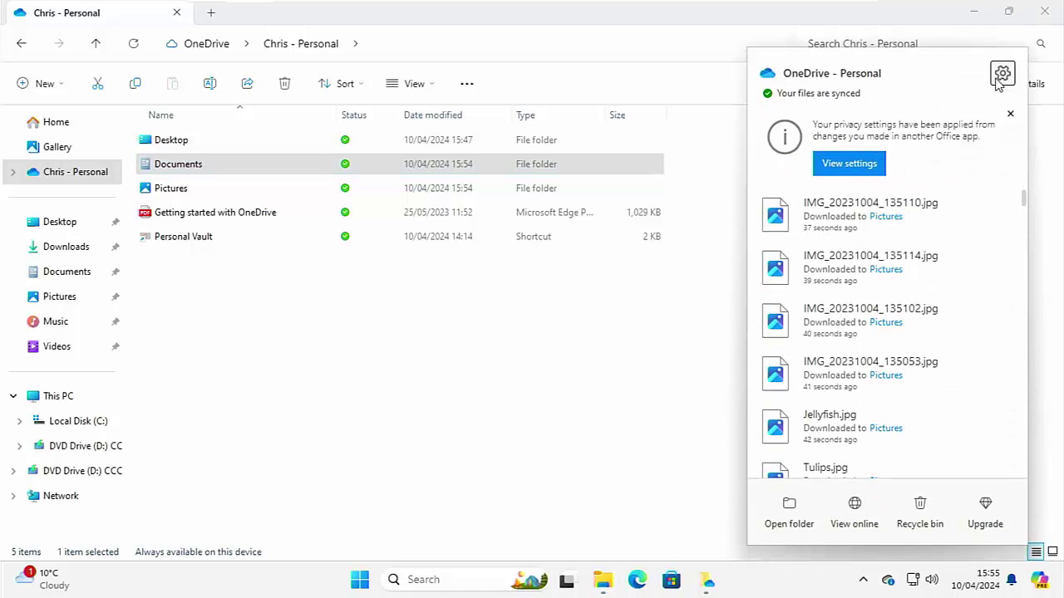
click(996, 79)
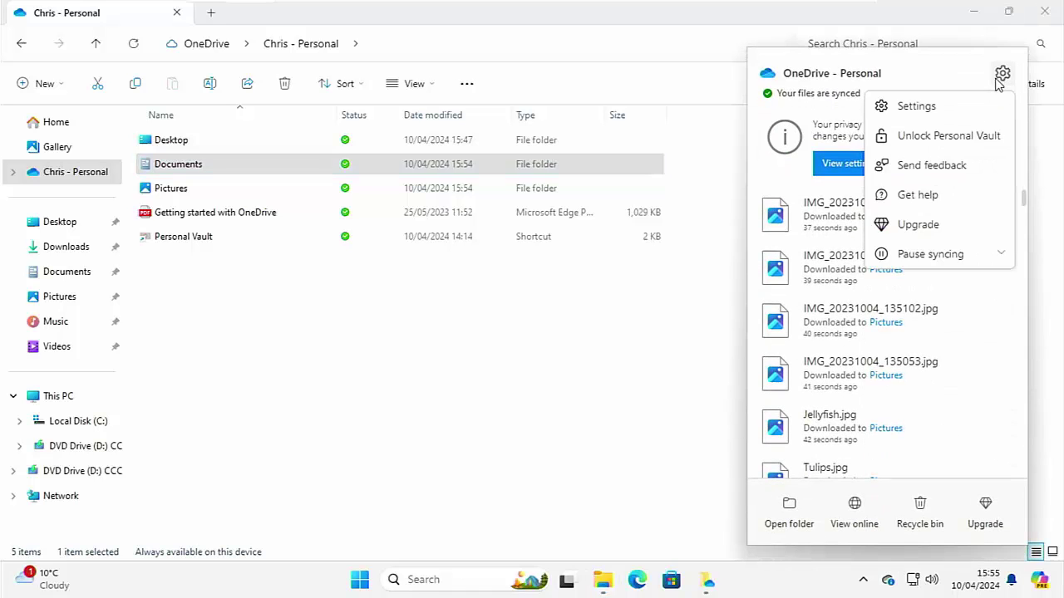
click(942, 112)
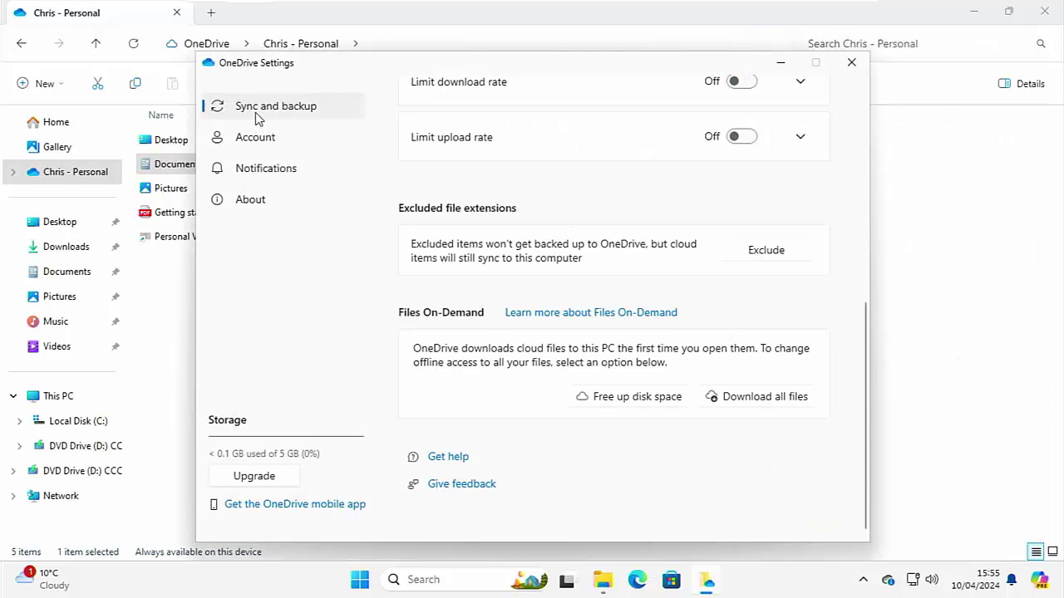
scroll(415, 214, up, 5)
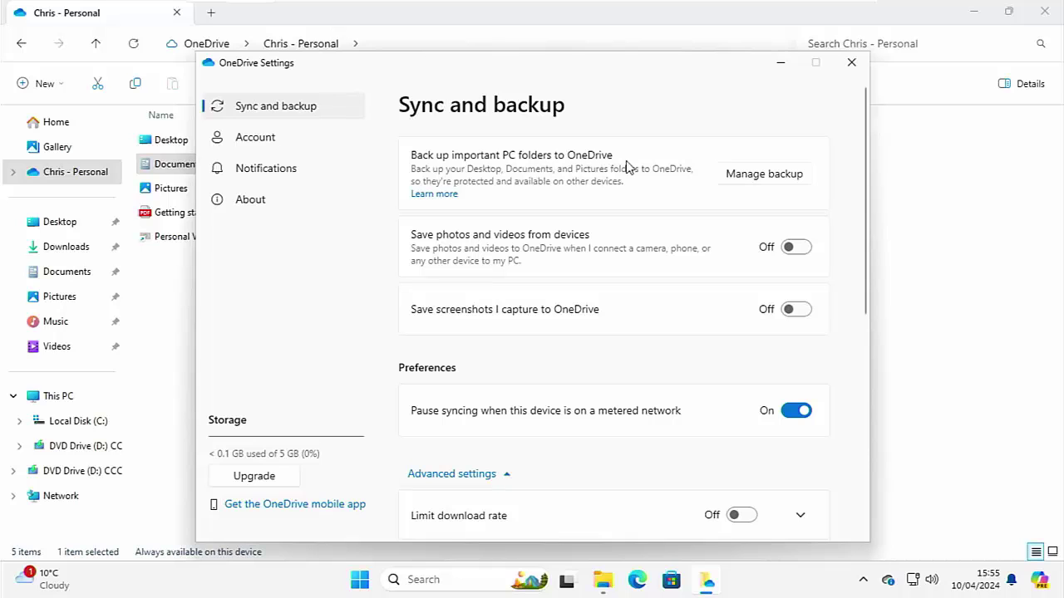
click(746, 184)
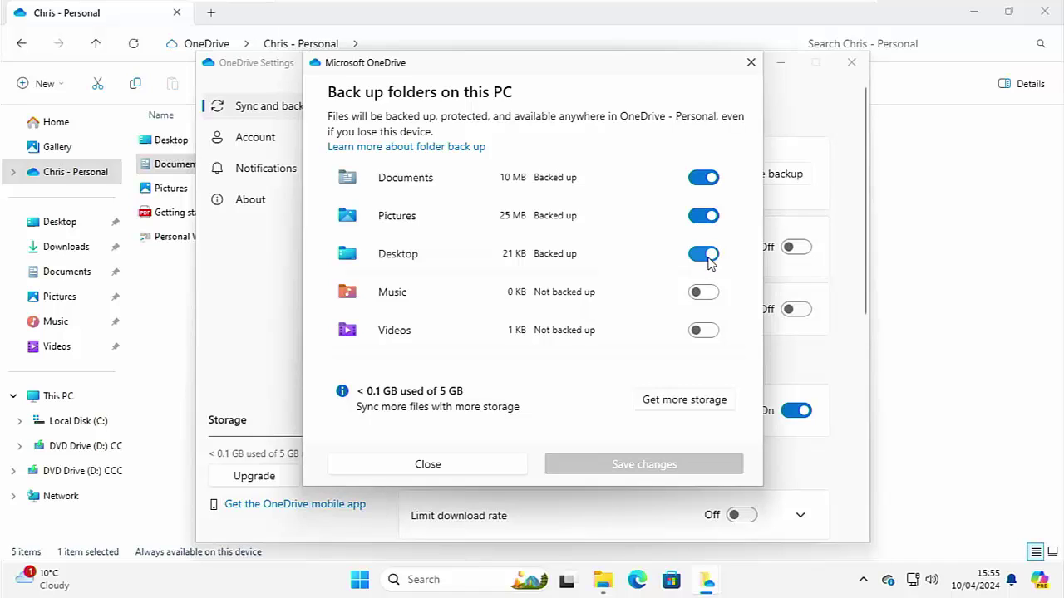
Step: Stop OneDrive backup for the Desktop, Pictures and Documents folders, confirming each one
click(707, 256)
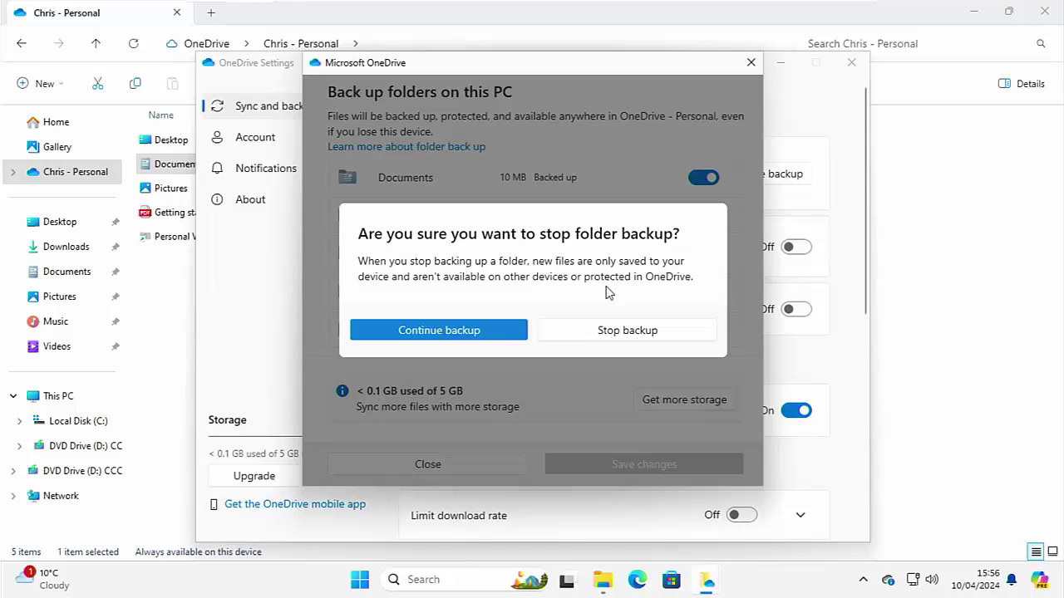
click(628, 331)
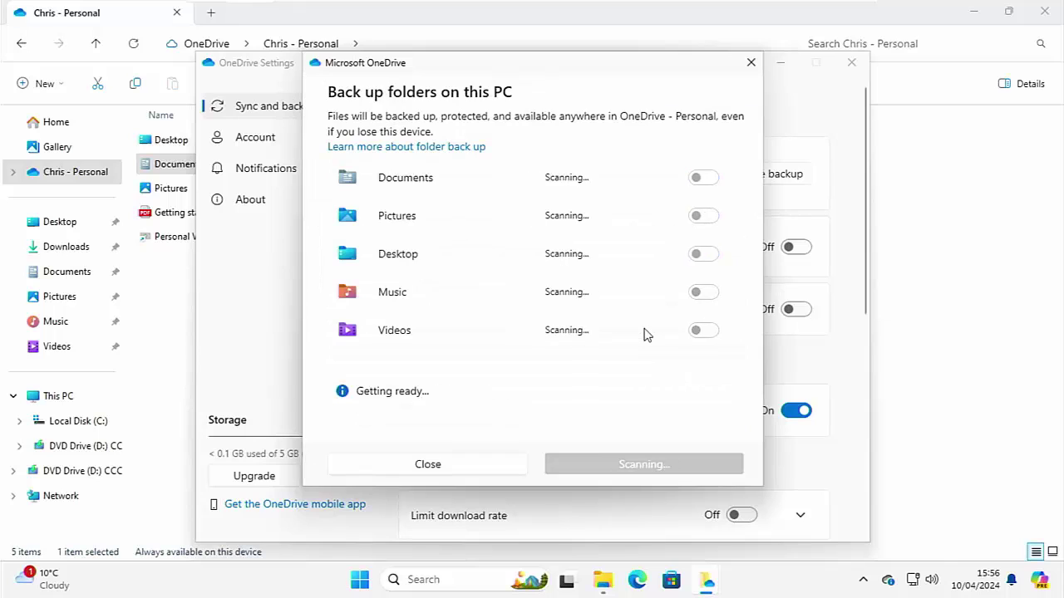
click(703, 218)
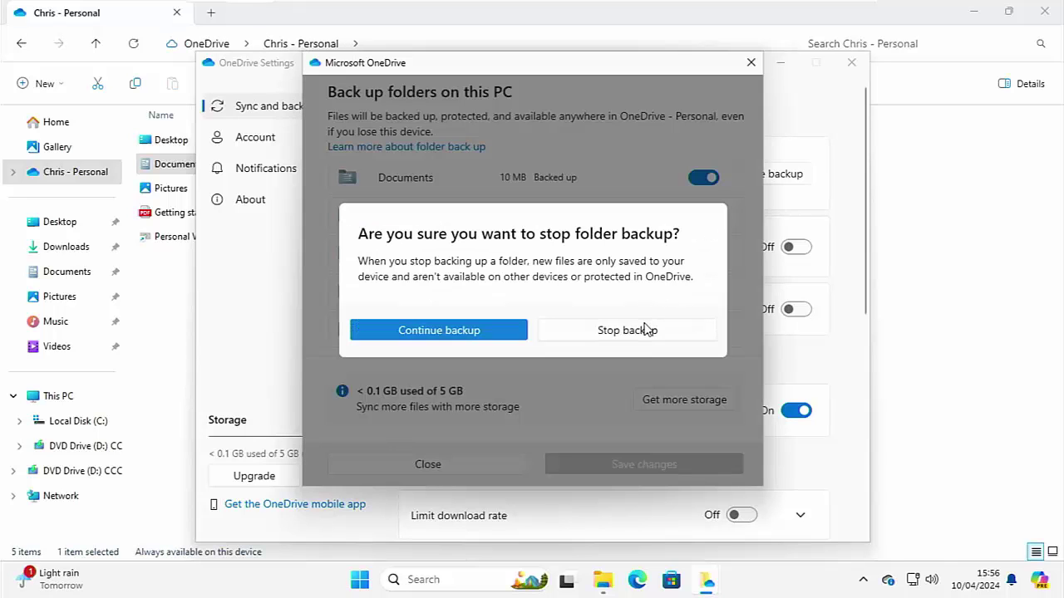
click(640, 330)
click(703, 177)
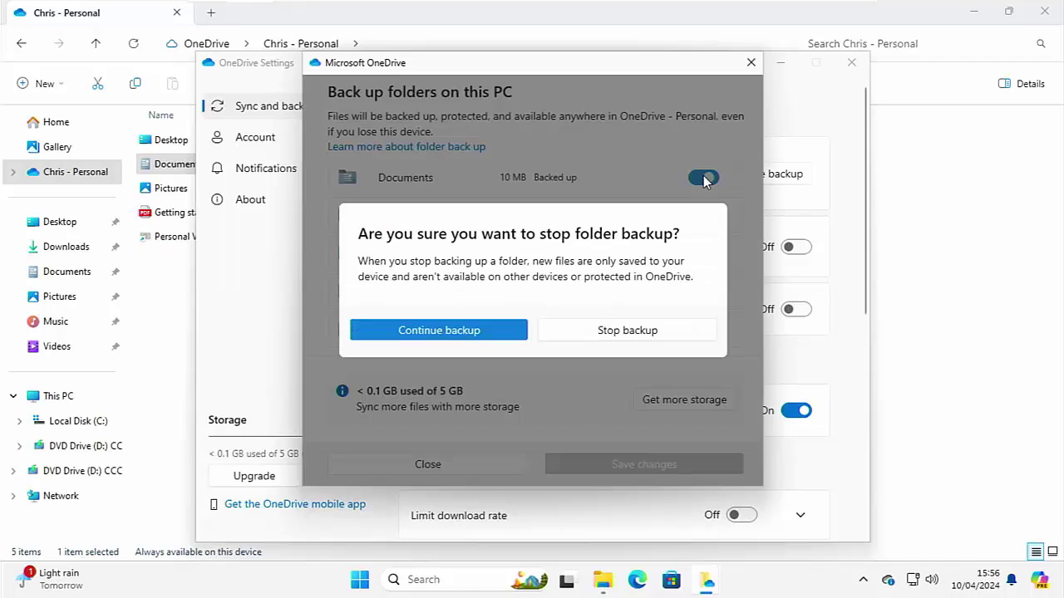
click(648, 333)
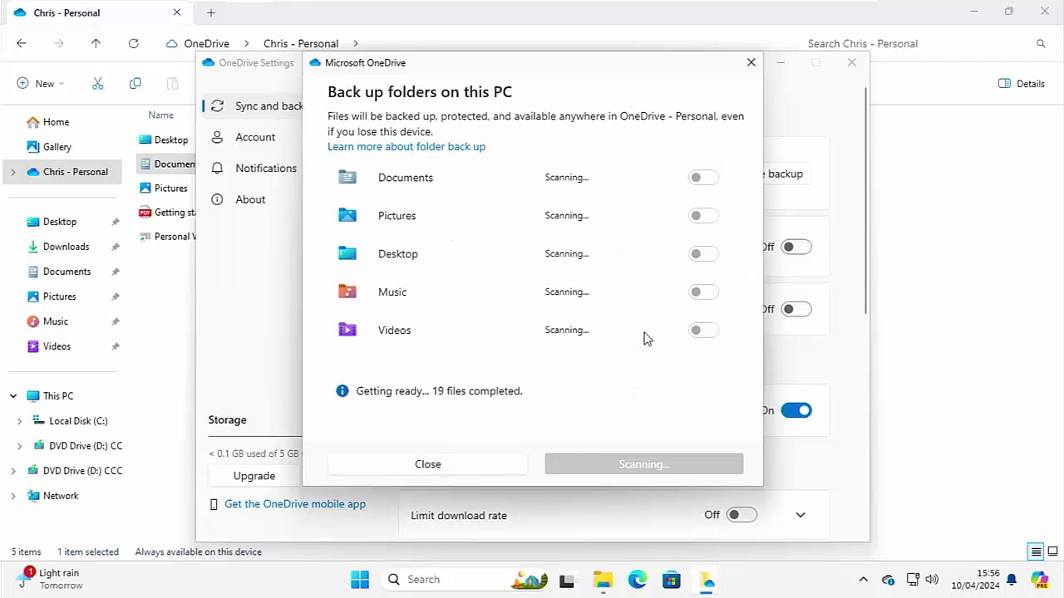
Step: Close the folder backup dialog, the OneDrive settings and the file browser to return to the desktop
click(483, 468)
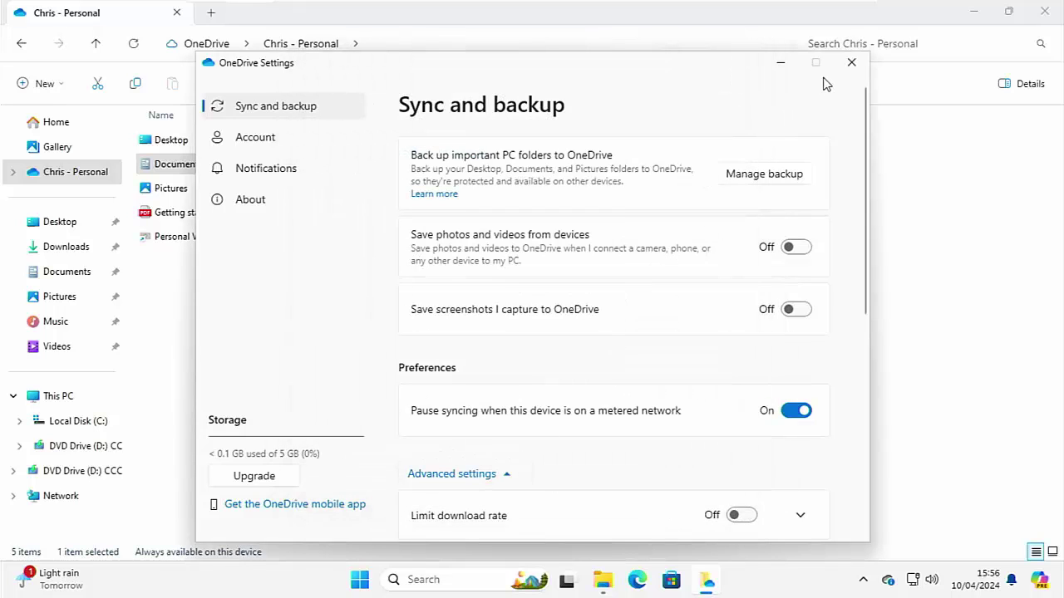
click(851, 63)
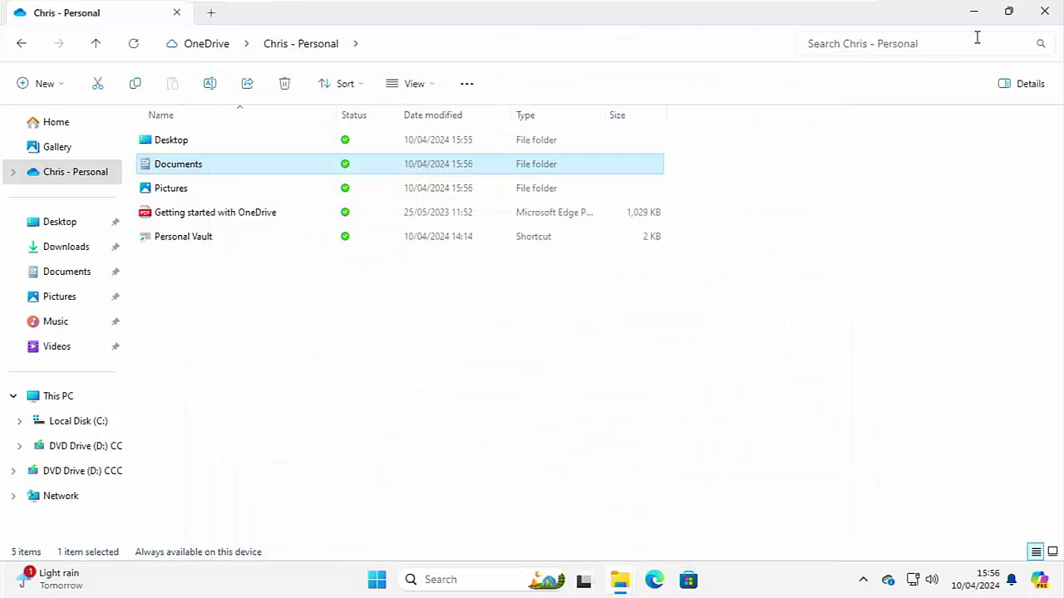
click(1045, 18)
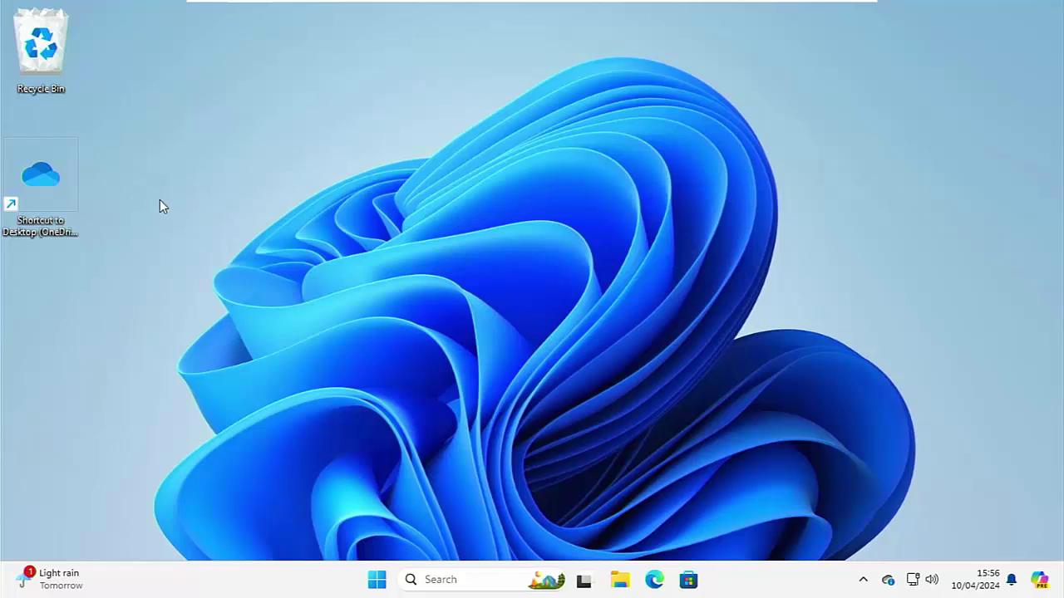
Step: Open OneDrive's Desktop folder through its shortcut on the desktop and cut all the app shortcuts in it
click(32, 191)
double_click(32, 192)
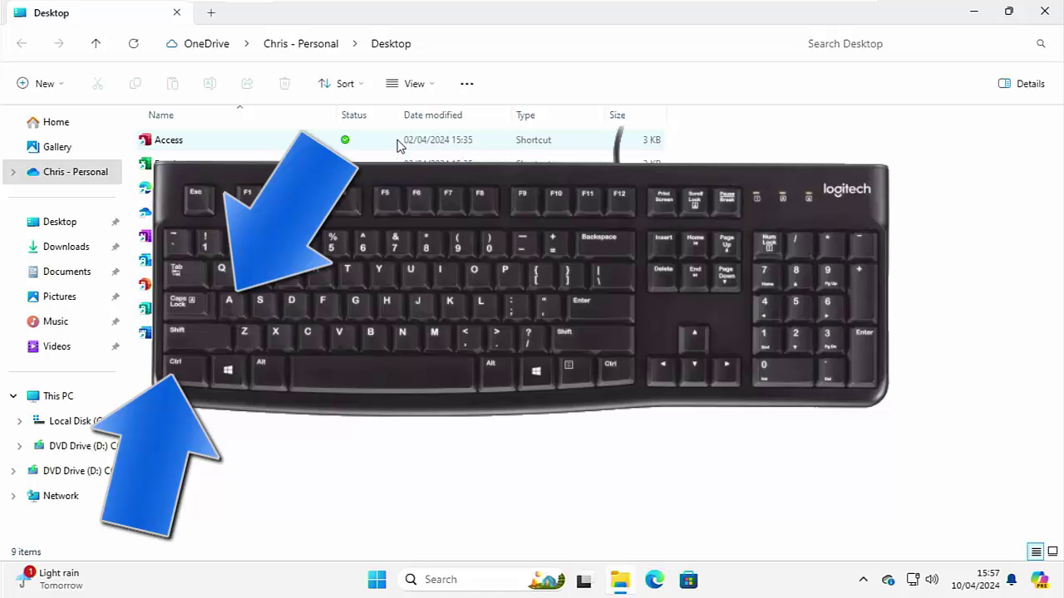
key(ctrl+a)
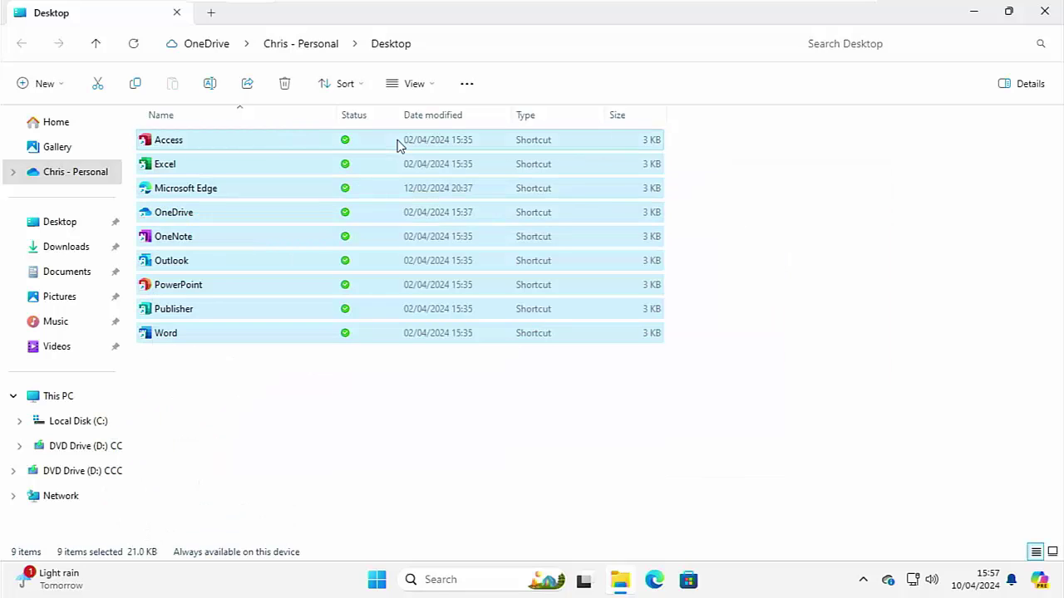
right_click(256, 148)
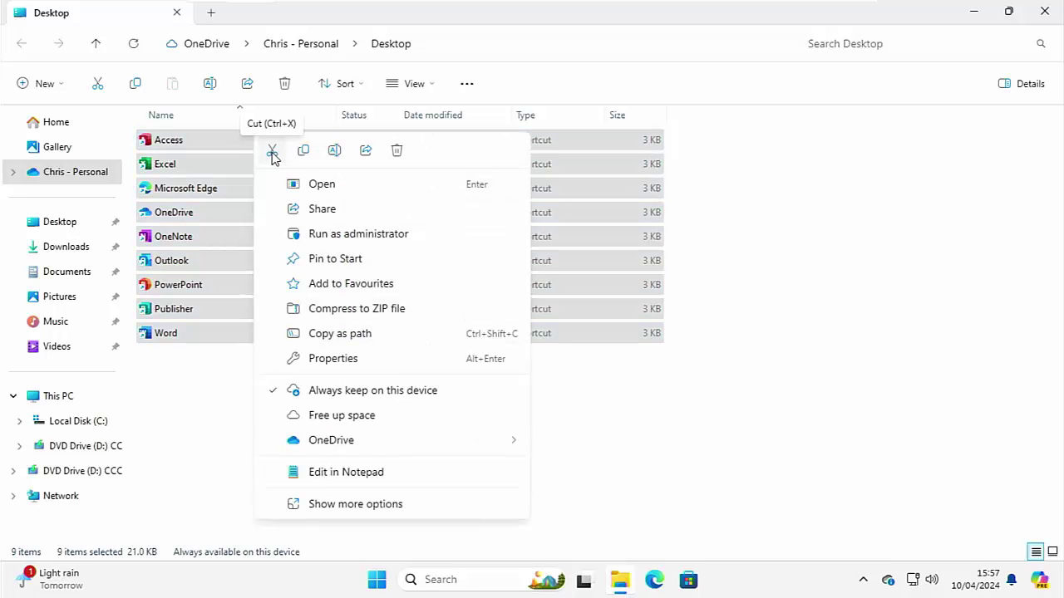
click(338, 504)
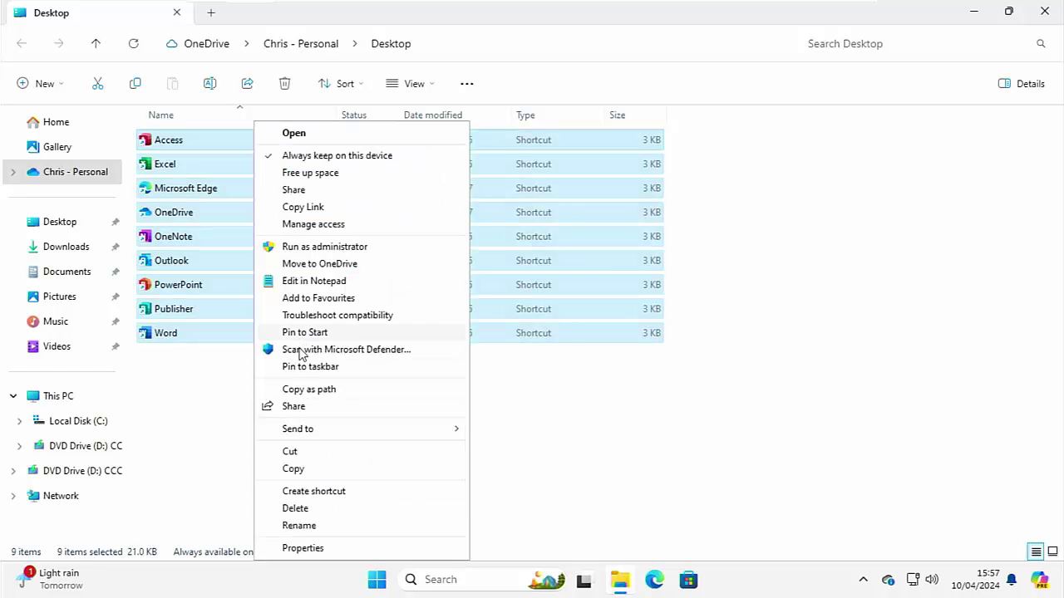
click(290, 452)
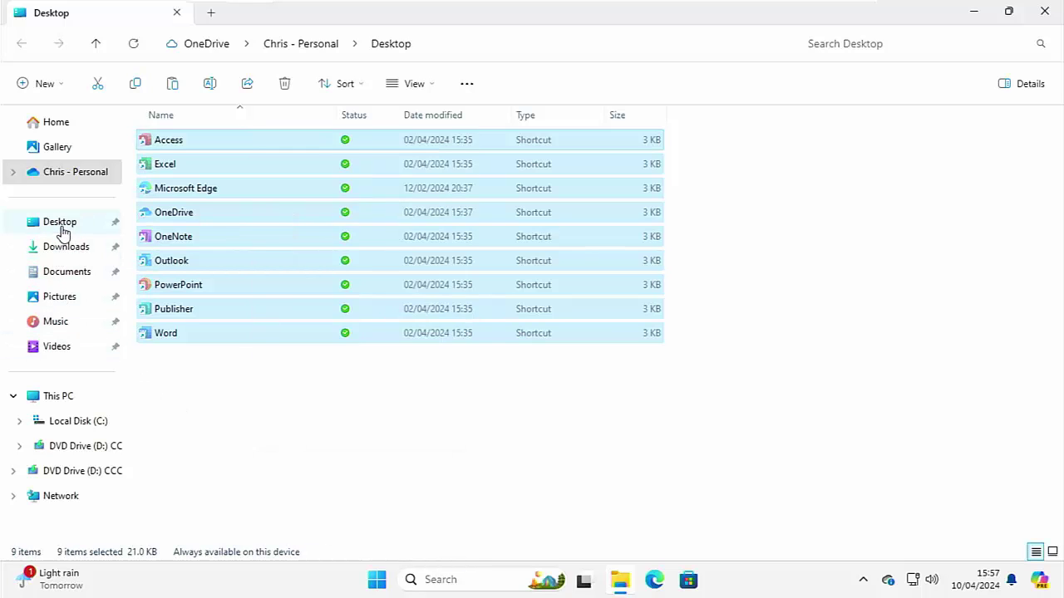
Step: Paste the cut app shortcuts onto the local desktop and acknowledge the OneDrive deleted-files reminder
click(1045, 12)
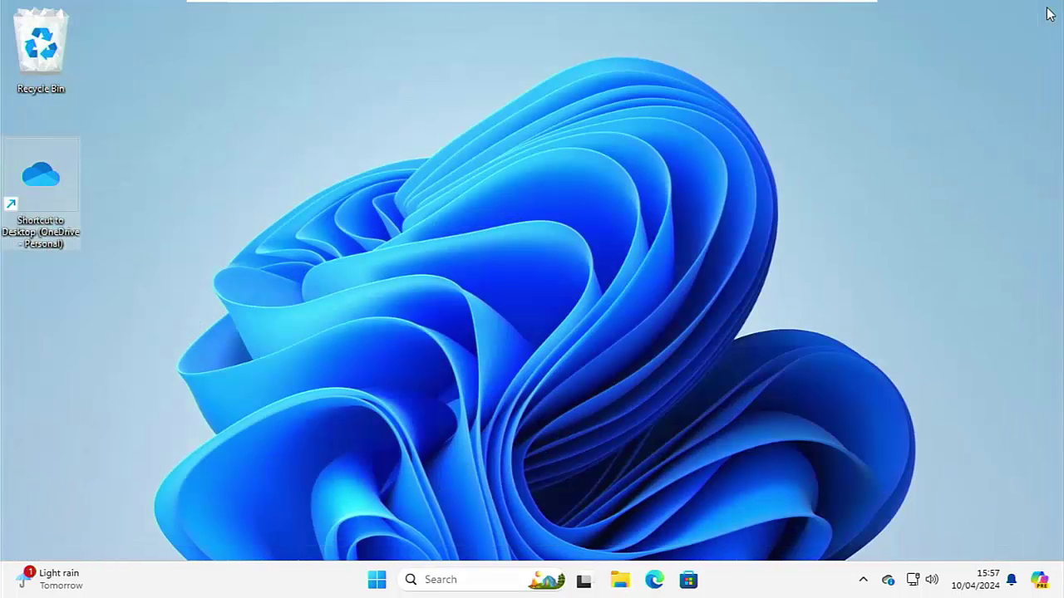
right_click(389, 110)
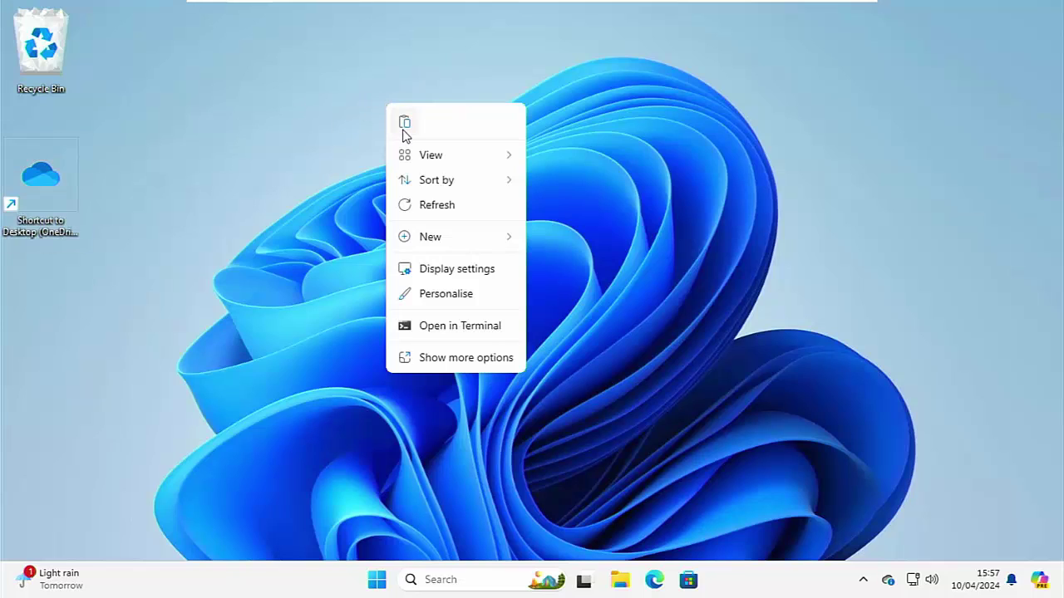
click(434, 370)
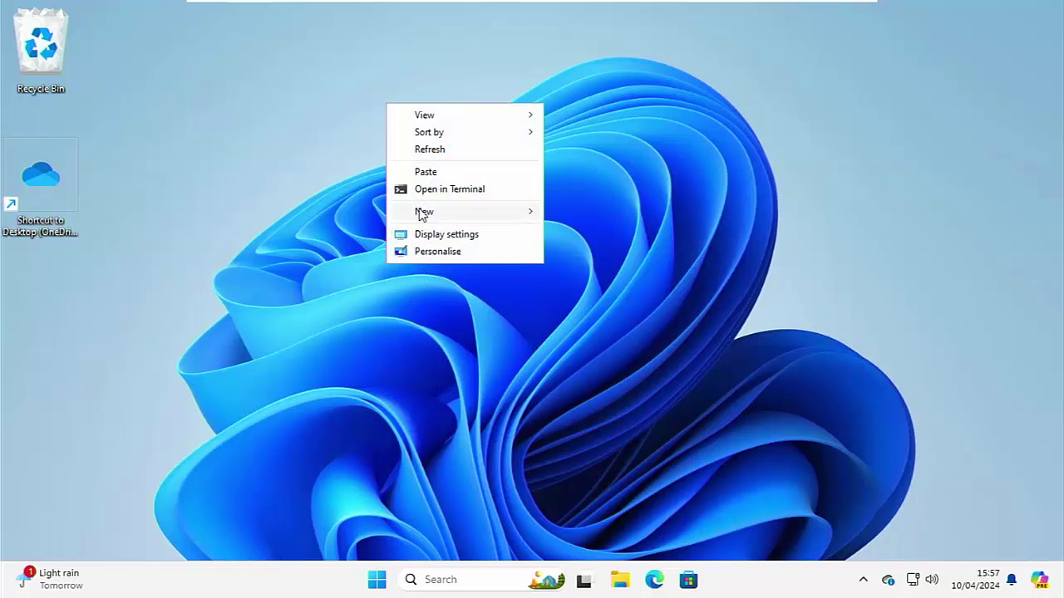
click(425, 172)
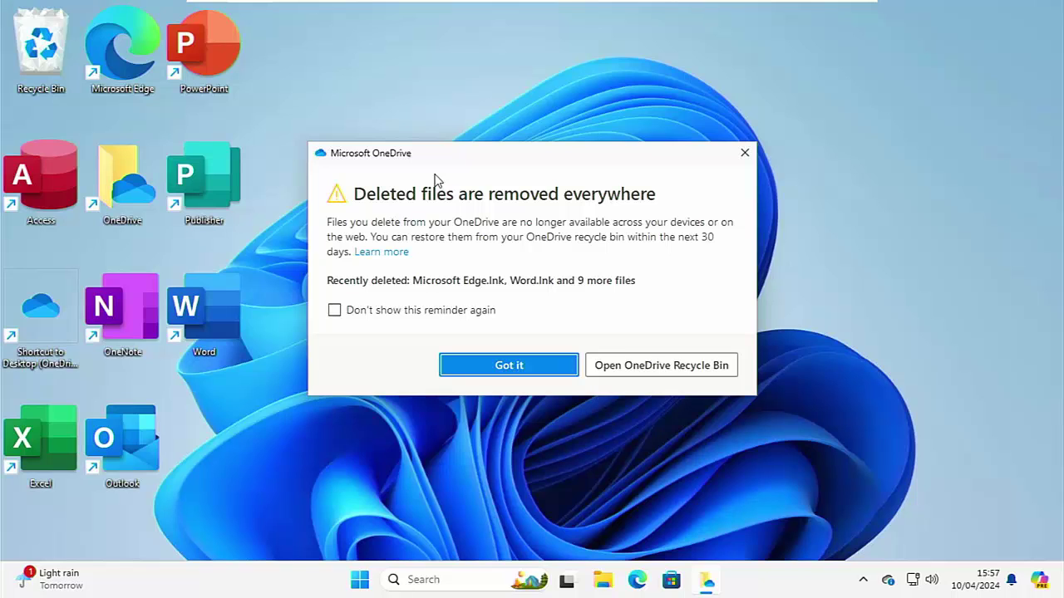
click(504, 371)
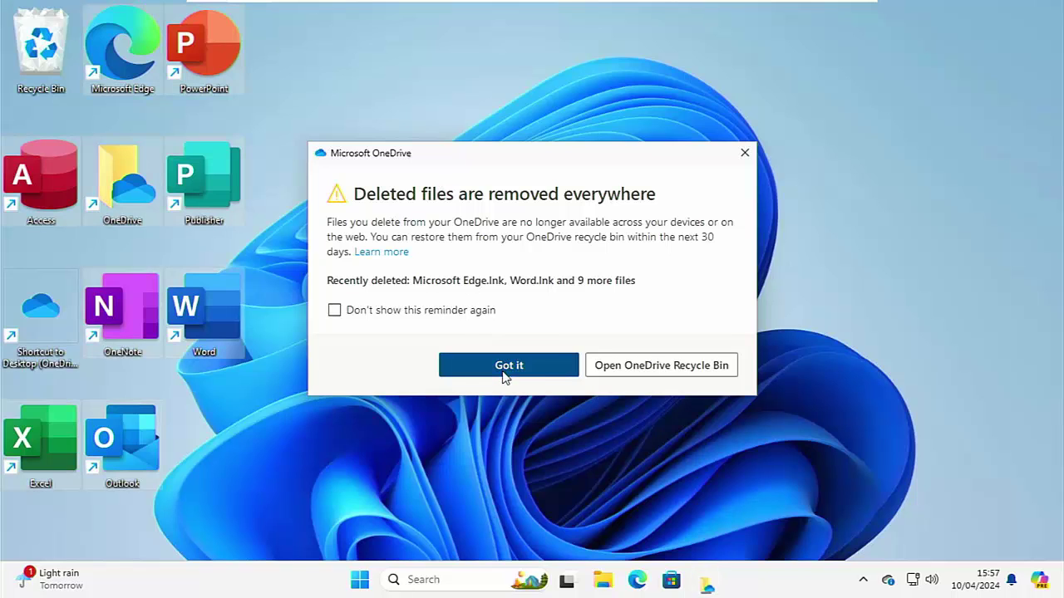
Step: Delete the shortcut to the OneDrive Desktop folder from the local desktop
right_click(37, 314)
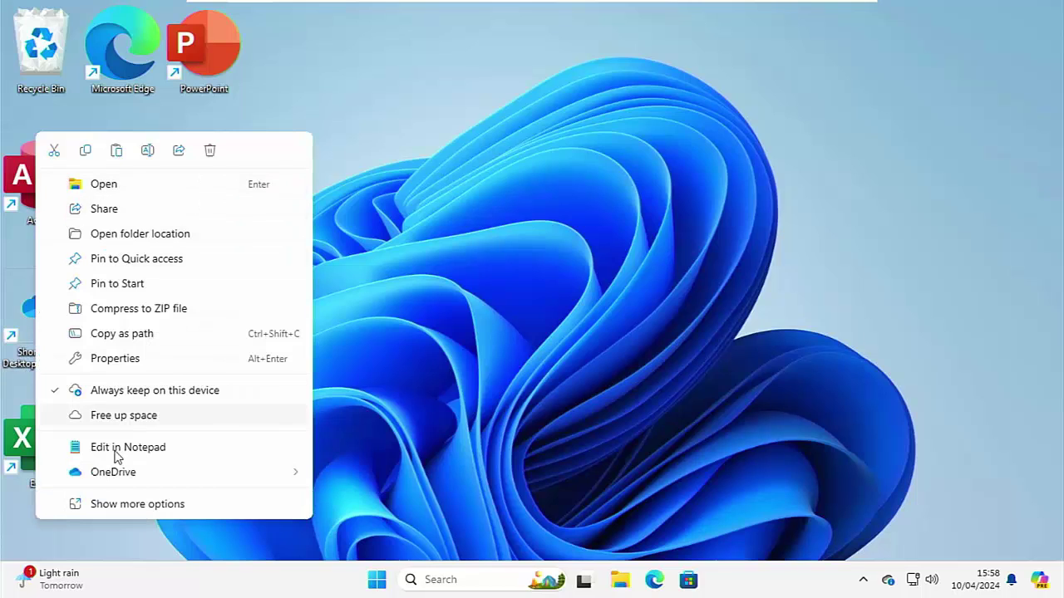
click(120, 504)
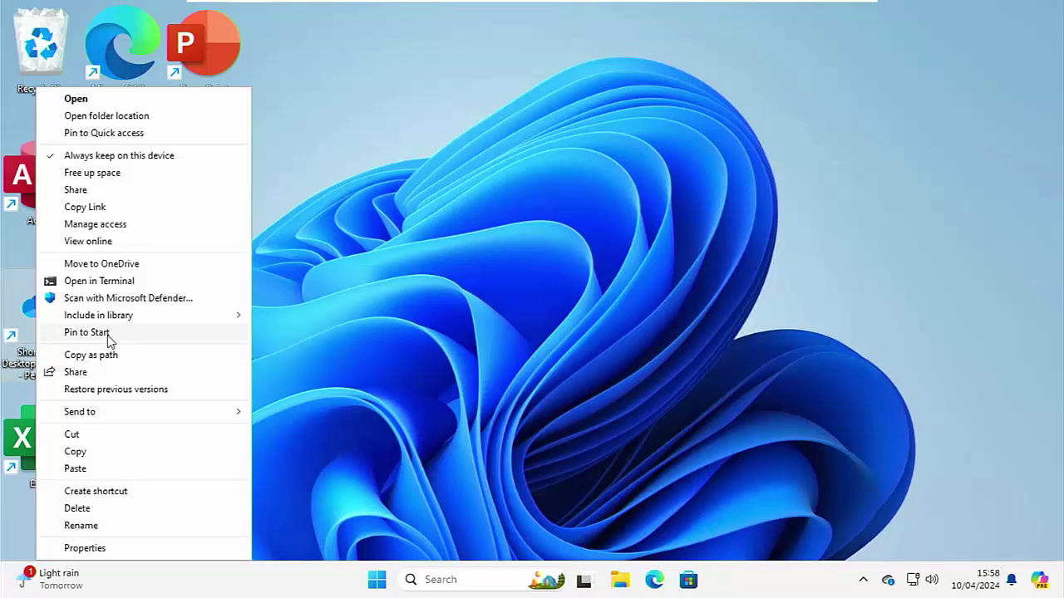
click(98, 509)
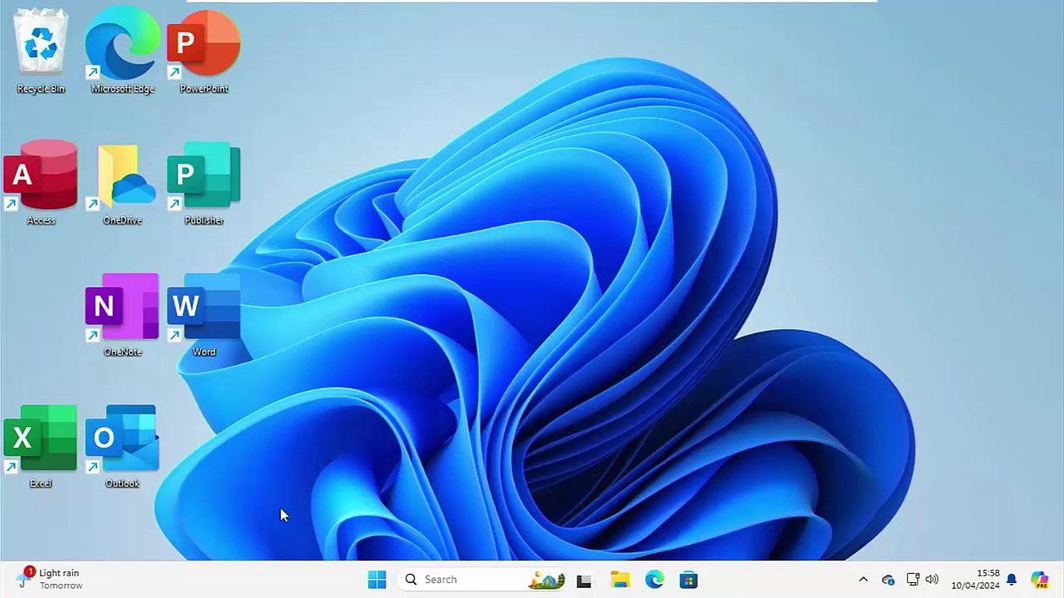
Step: Open OneDrive's Documents folder through the shortcut in the local Documents folder and cut all its contents
click(620, 579)
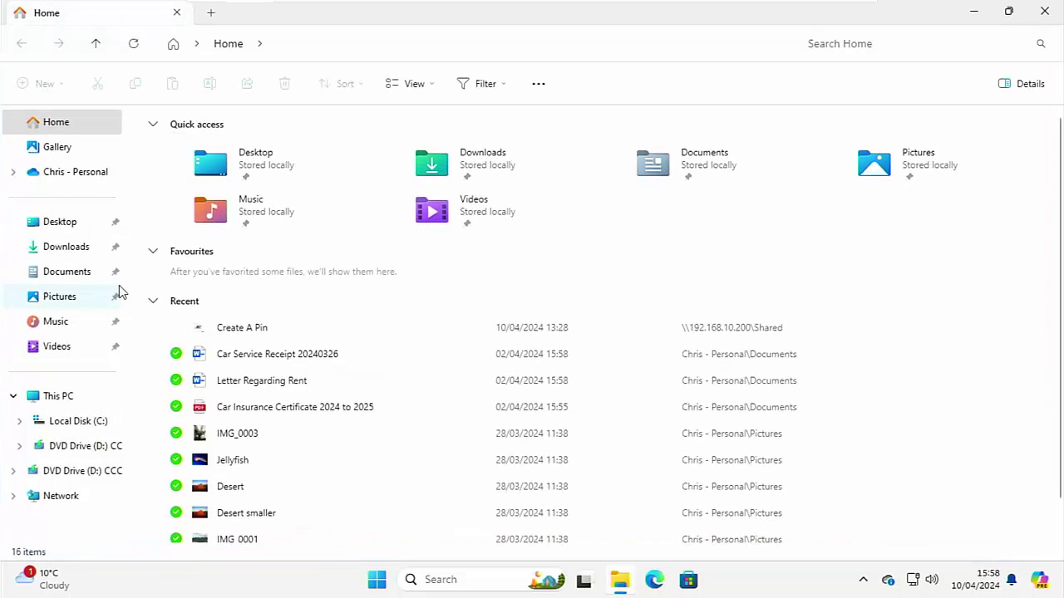
click(92, 278)
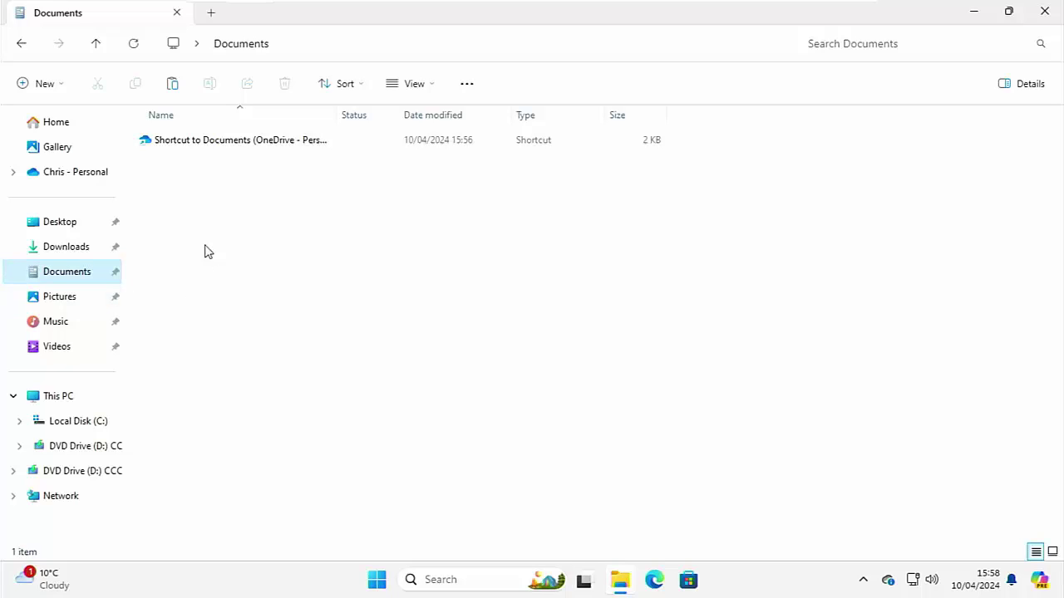
click(196, 150)
double_click(196, 149)
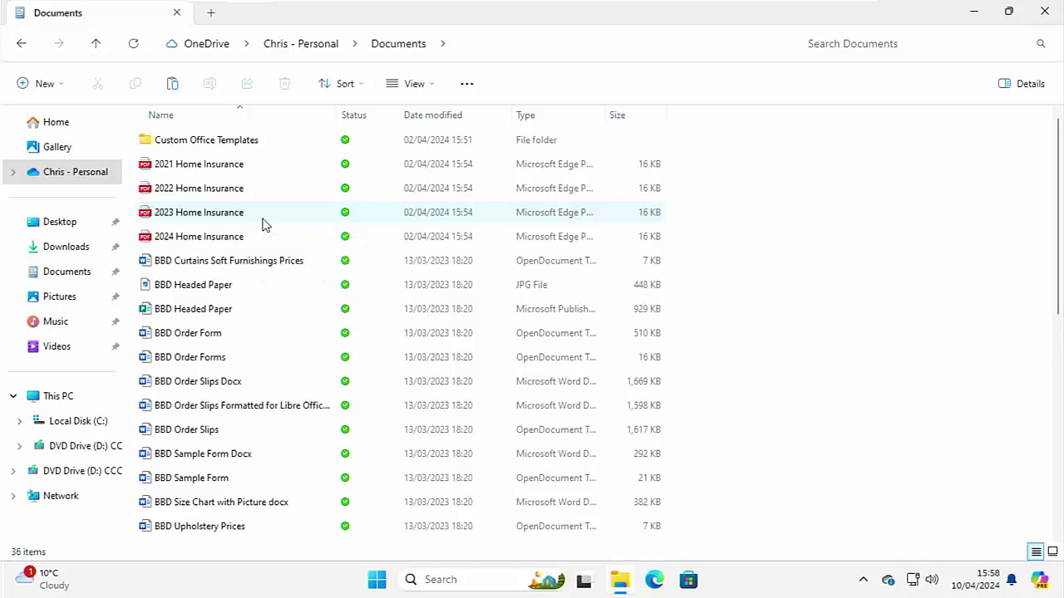
key(ctrl+a)
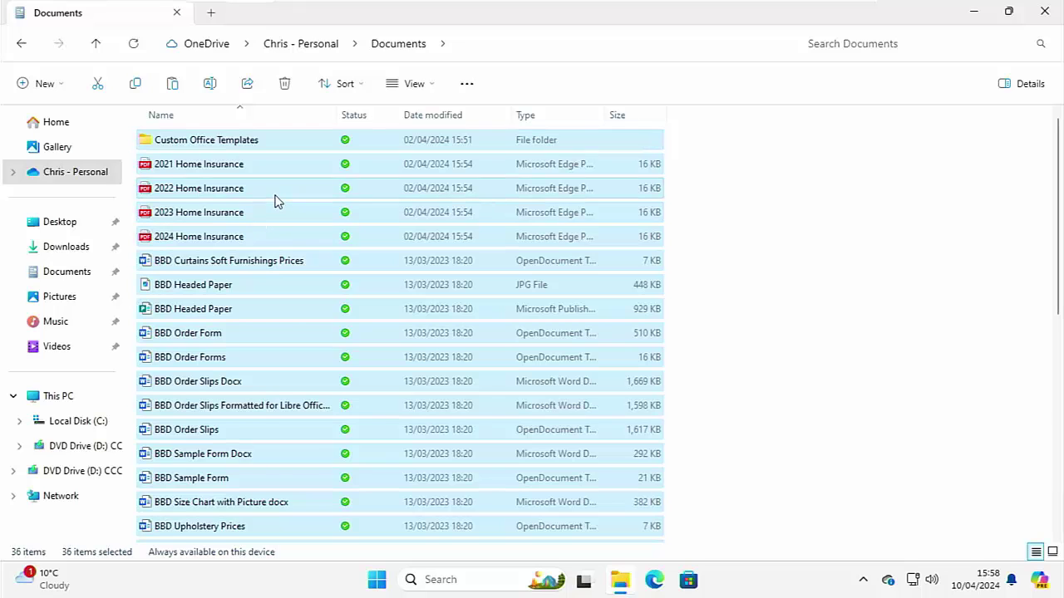
right_click(282, 202)
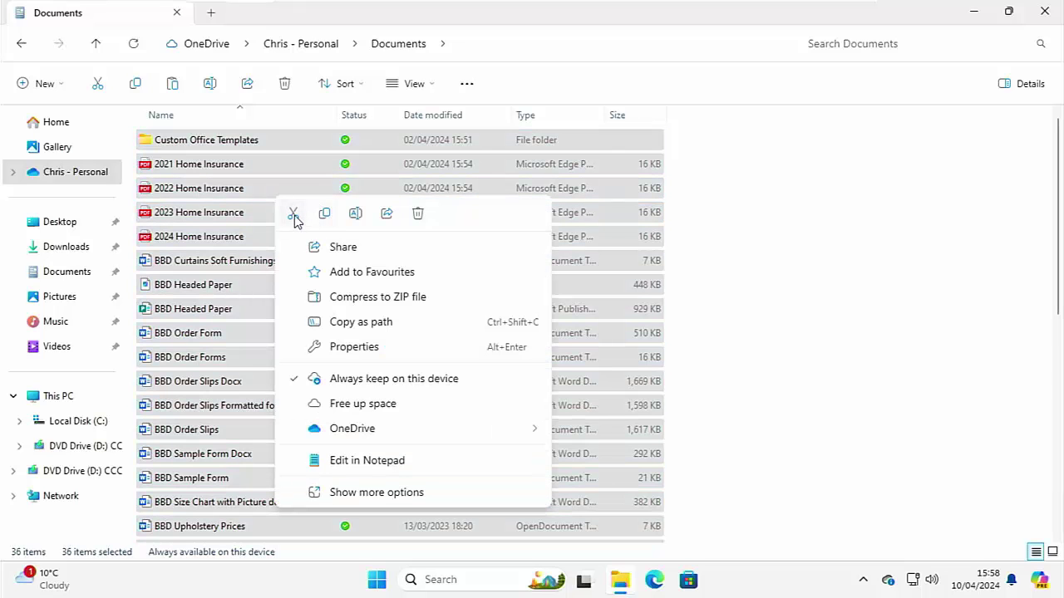
click(357, 495)
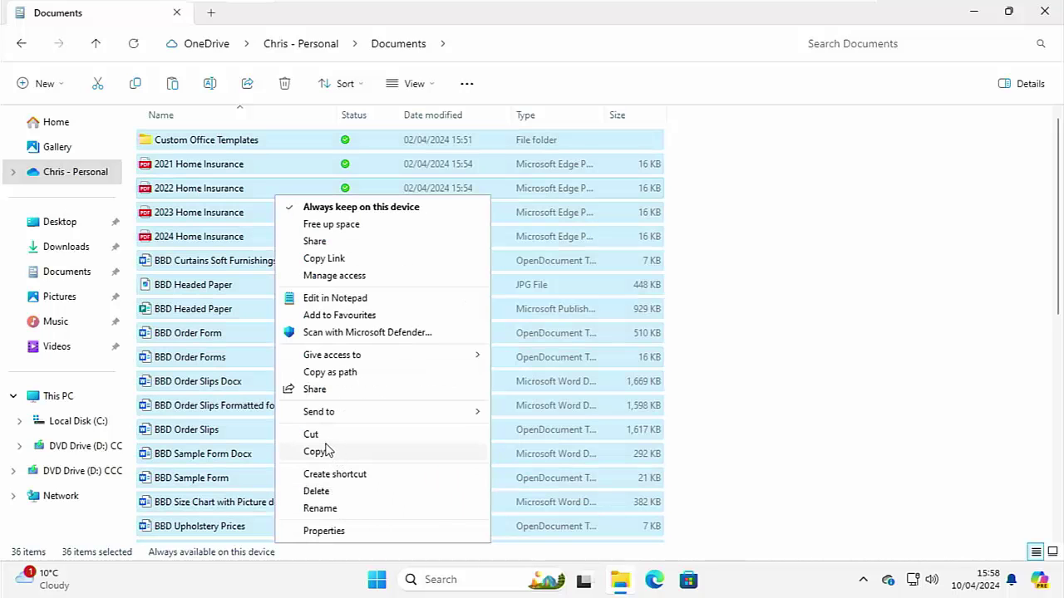
click(320, 450)
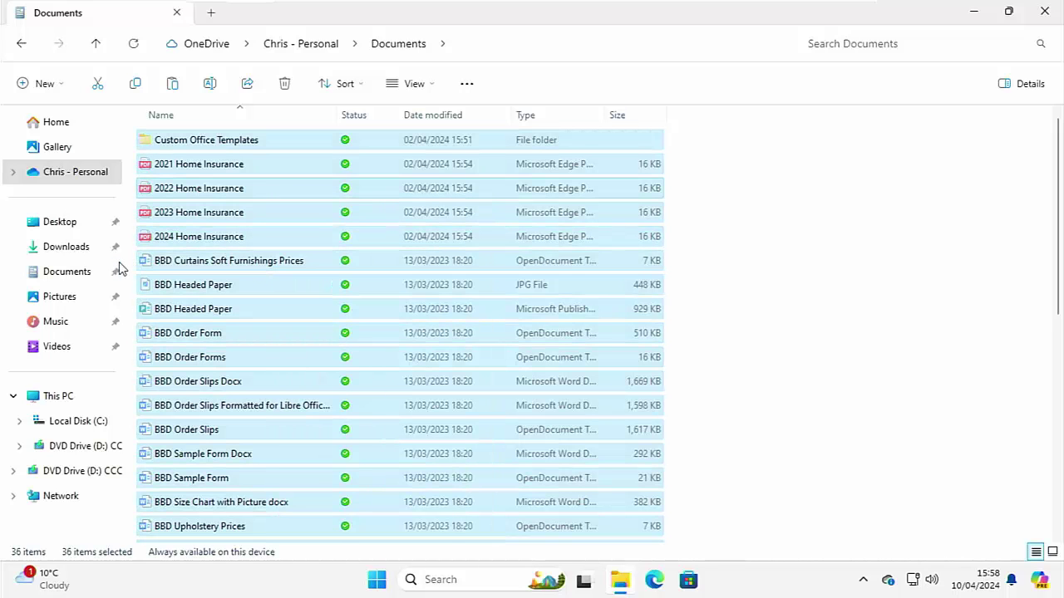
Step: Paste the cut files into the local Documents folder and acknowledge the OneDrive deleted-files reminder
click(90, 274)
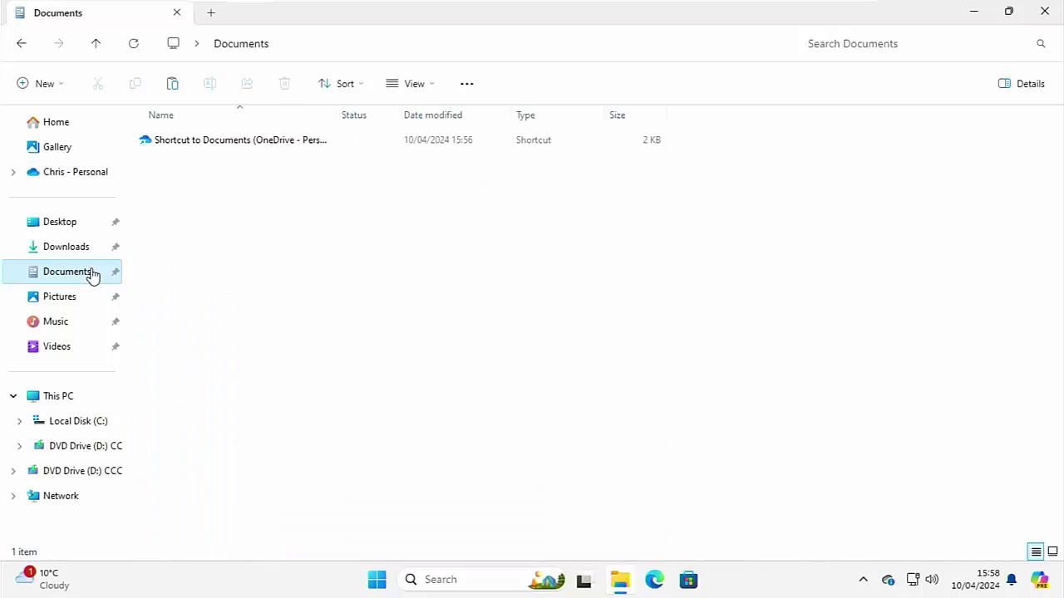
right_click(177, 253)
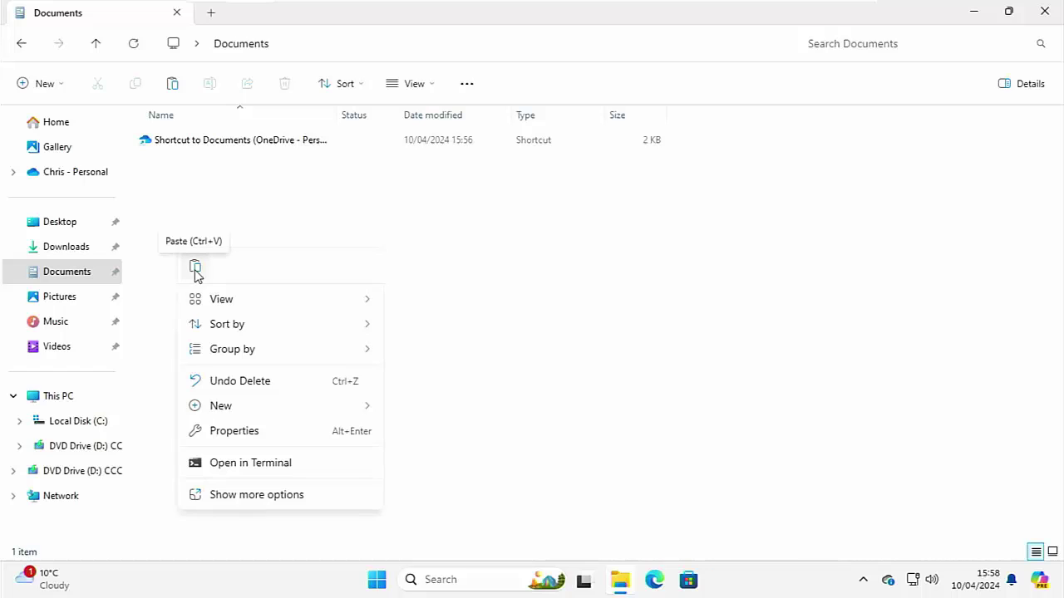
click(233, 494)
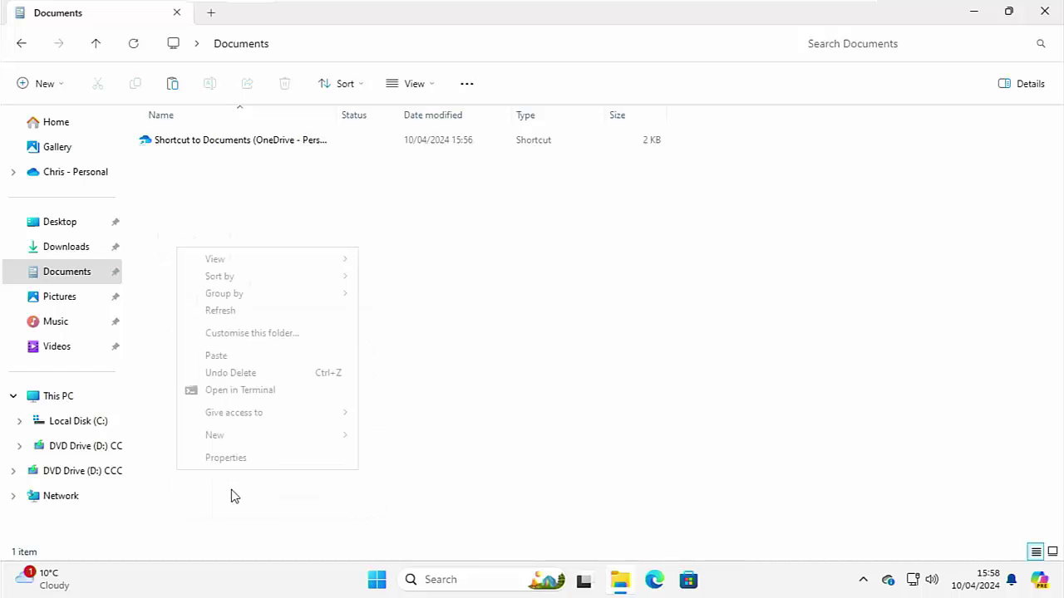
click(231, 357)
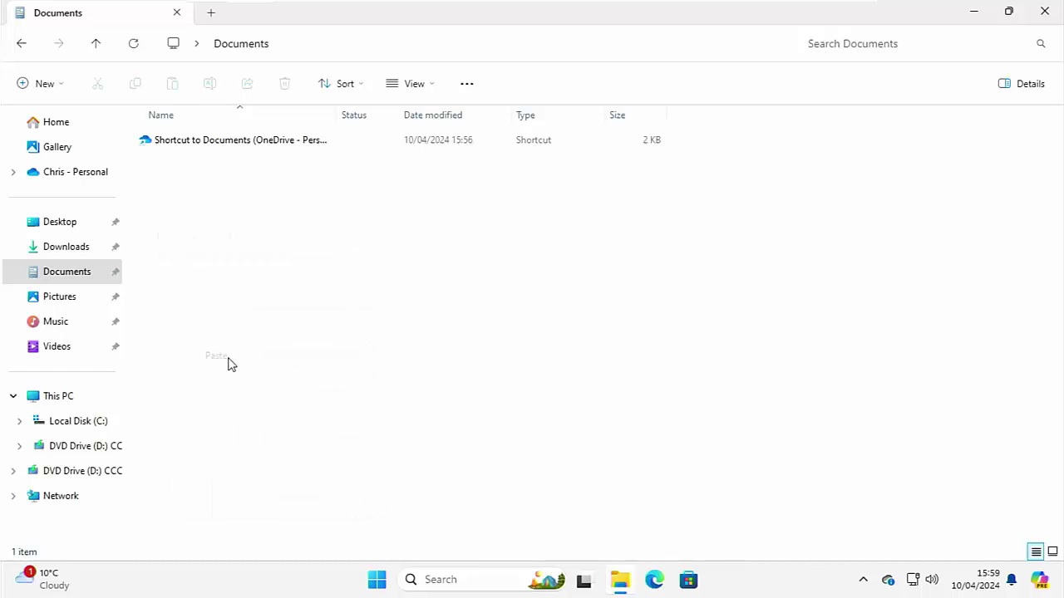
scroll(243, 366, down, 4)
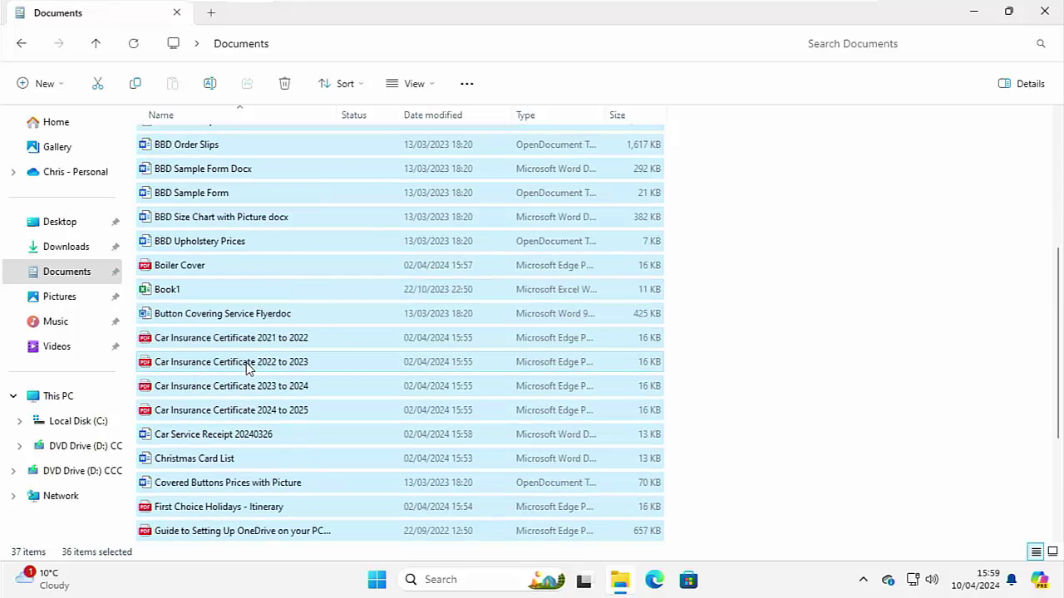
scroll(246, 369, down, 3)
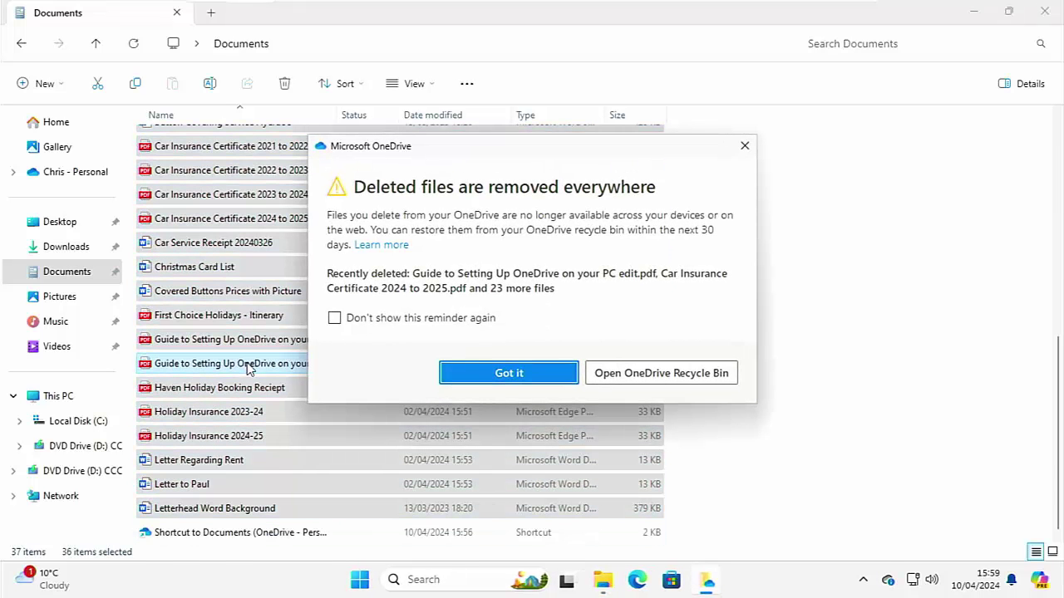
click(505, 373)
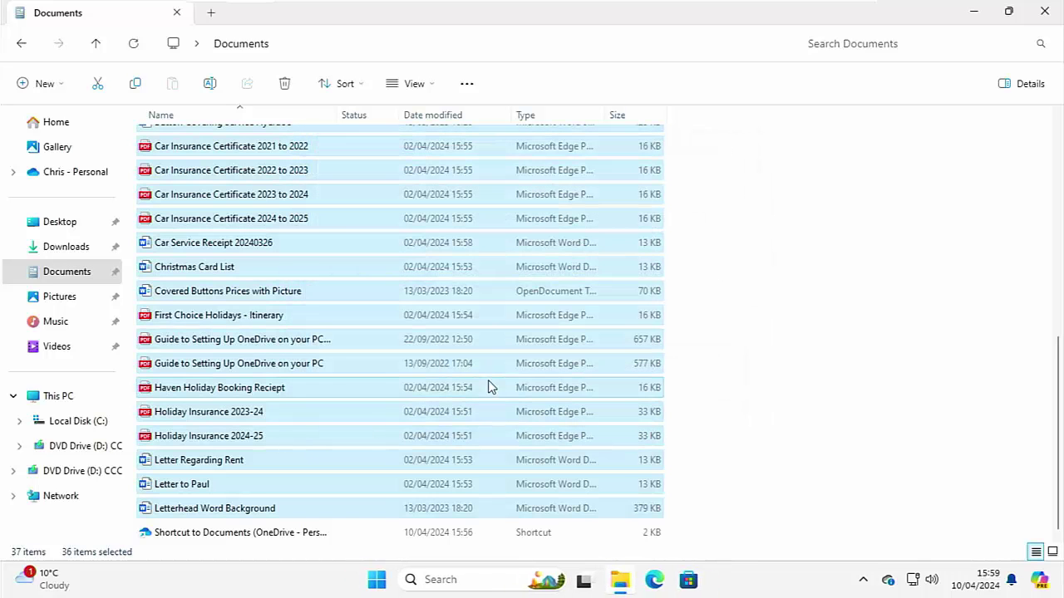
Step: Delete the shortcut to the OneDrive Documents folder from the local Documents folder
click(226, 533)
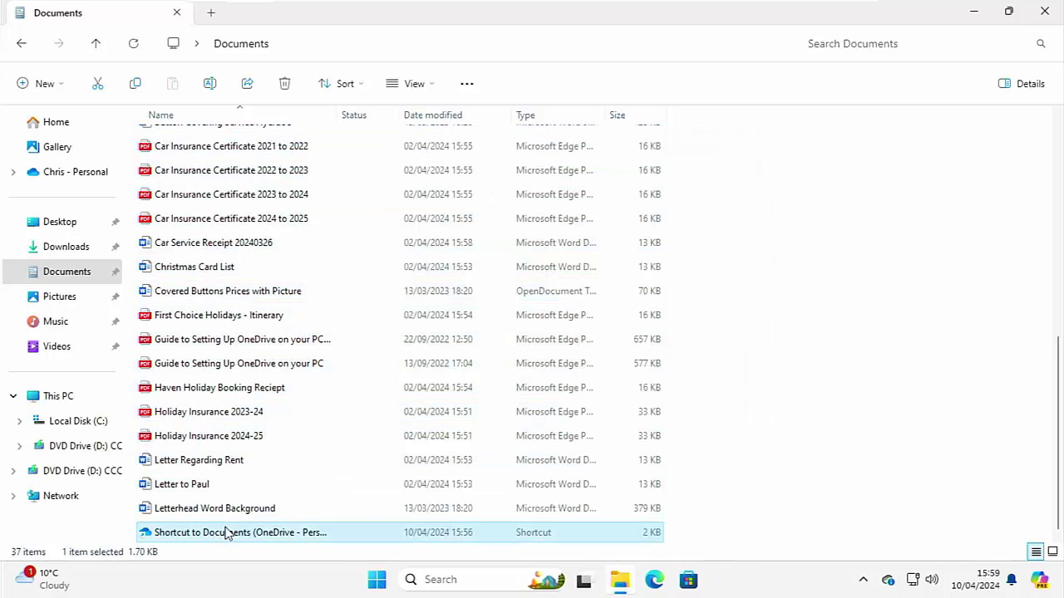
right_click(226, 533)
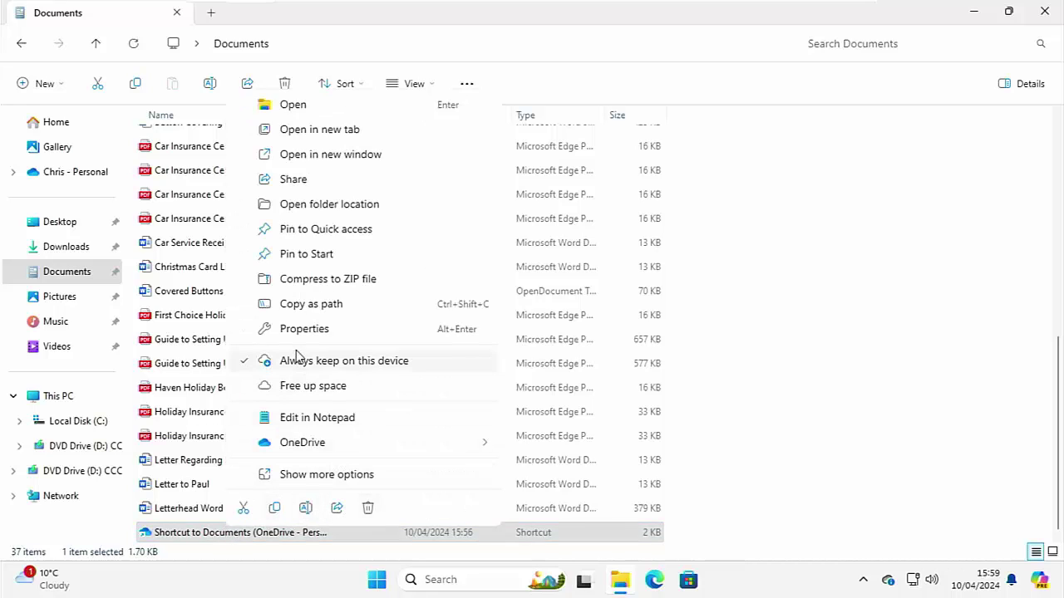
click(287, 475)
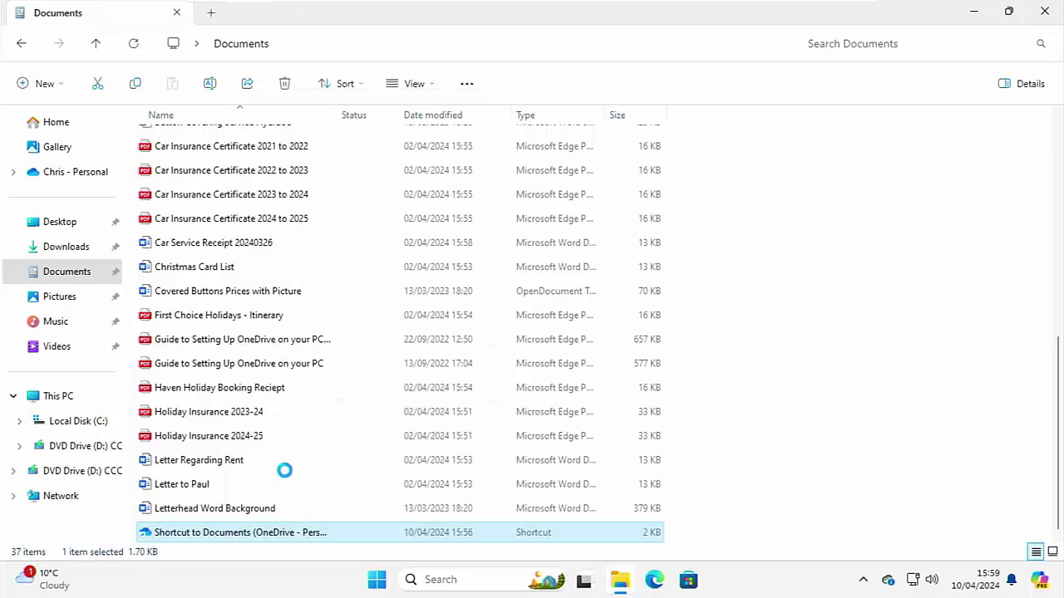
click(266, 475)
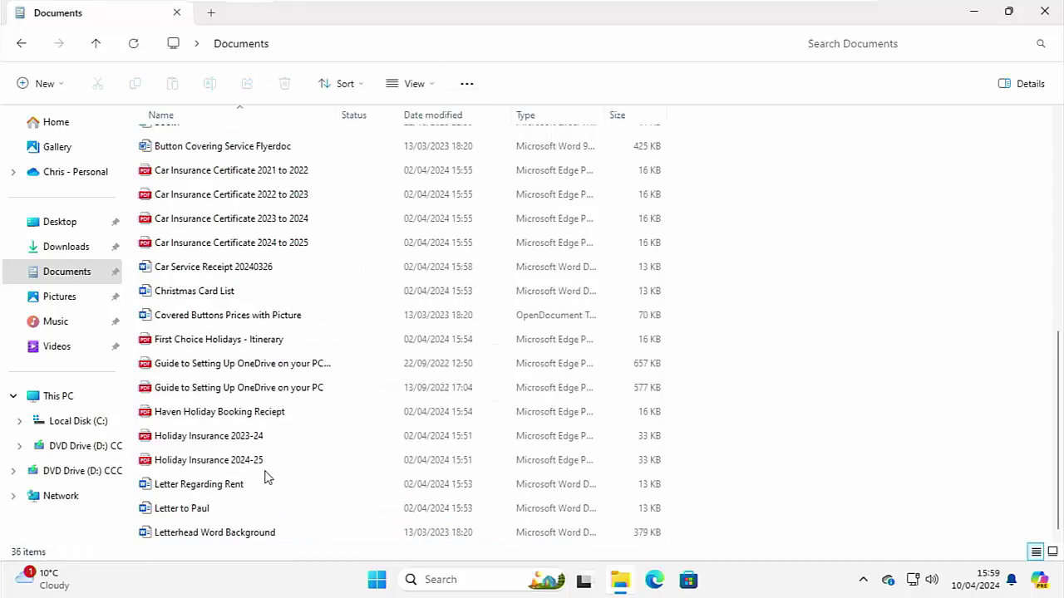
Step: Open OneDrive's Pictures folder through the shortcut in the local Pictures folder and cut all its contents
click(60, 297)
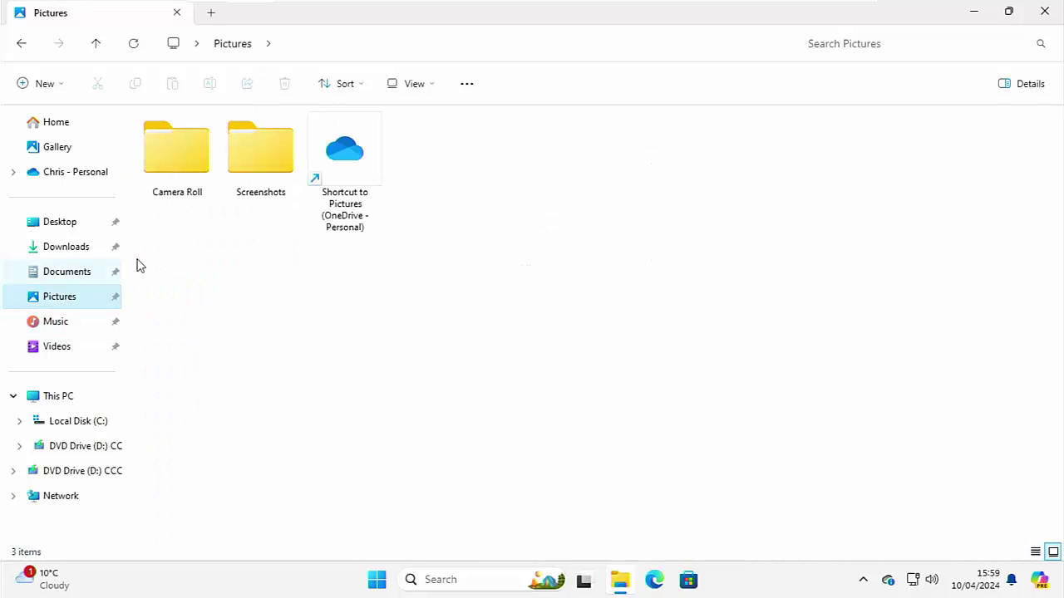
double_click(342, 176)
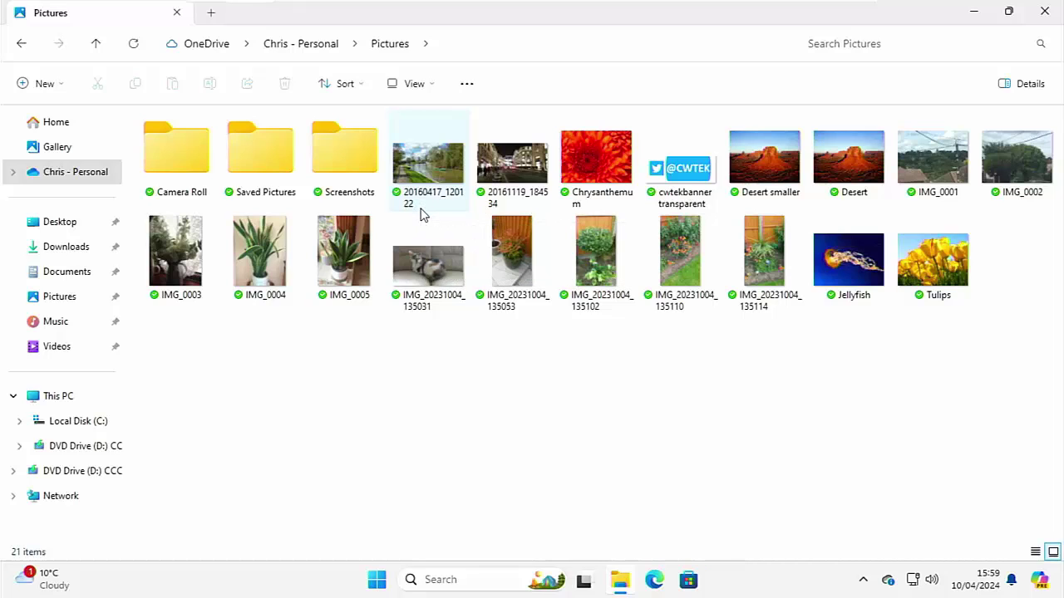
key(ctrl+a)
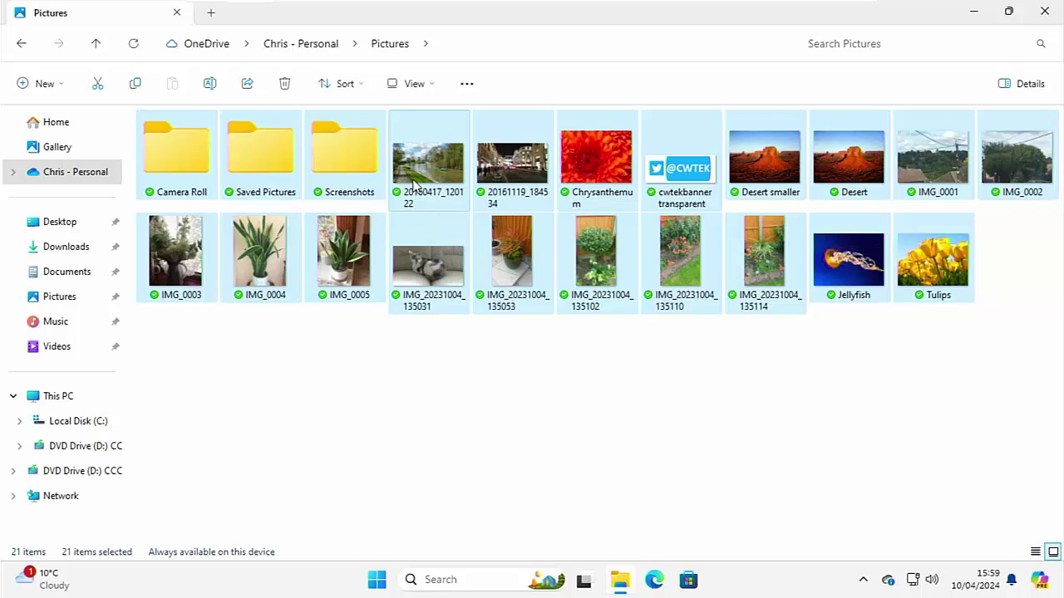
right_click(413, 184)
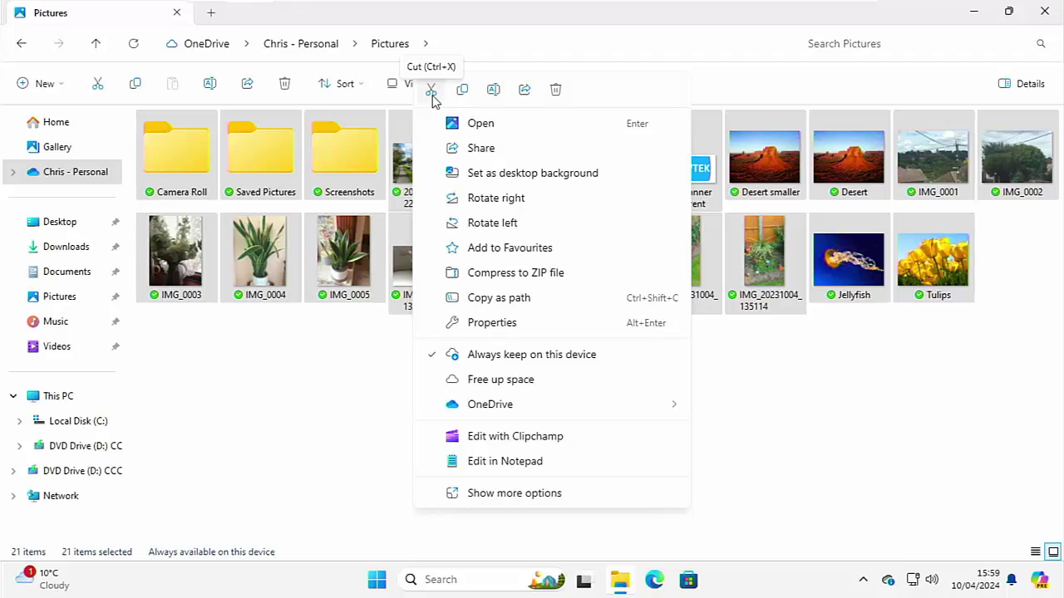
click(488, 493)
click(453, 450)
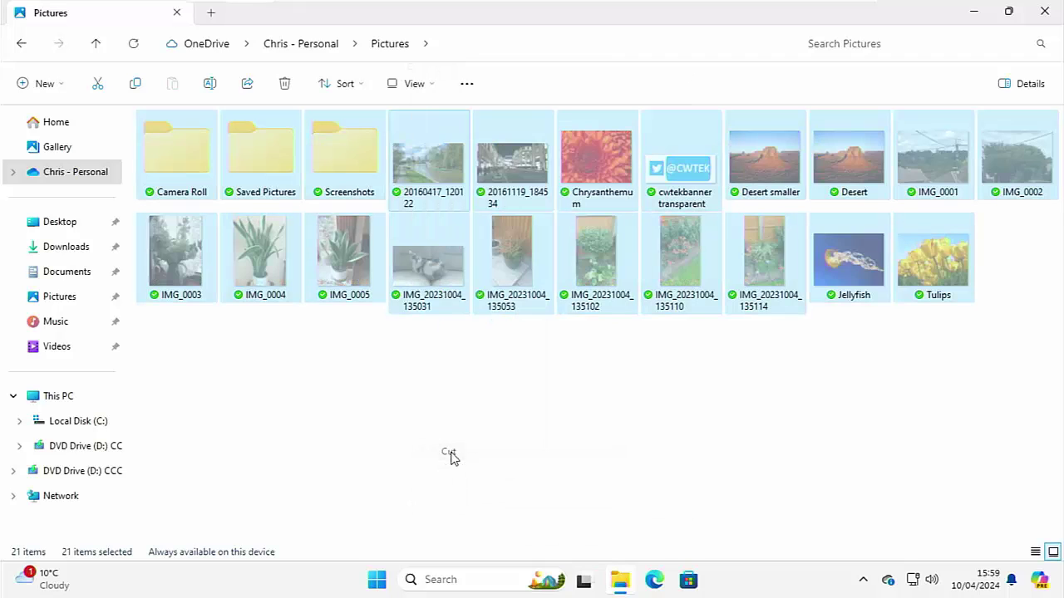
Step: Paste the cut pictures and folders into the local Pictures folder
click(77, 297)
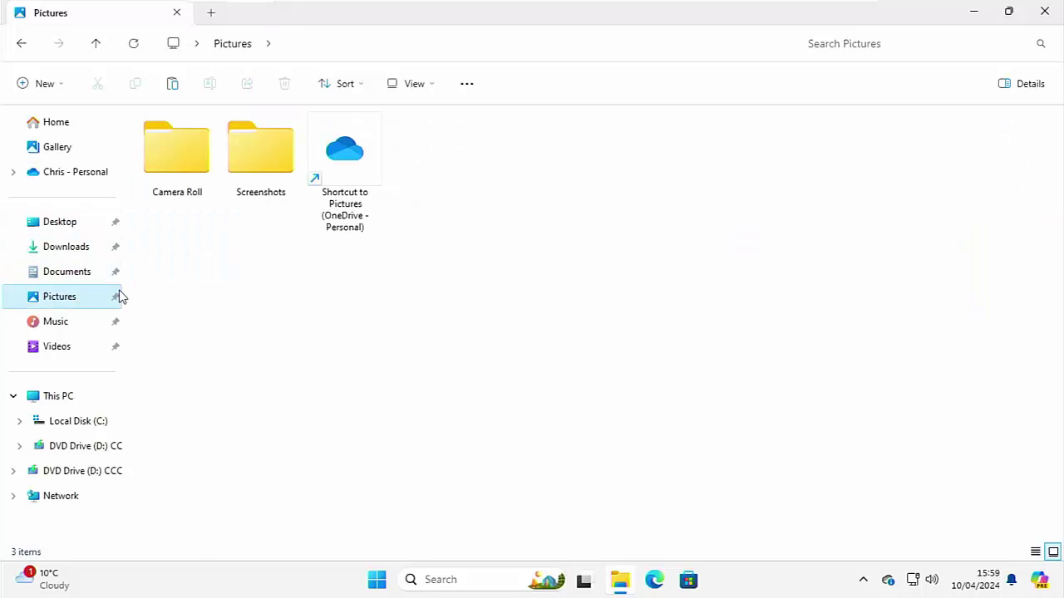
right_click(430, 301)
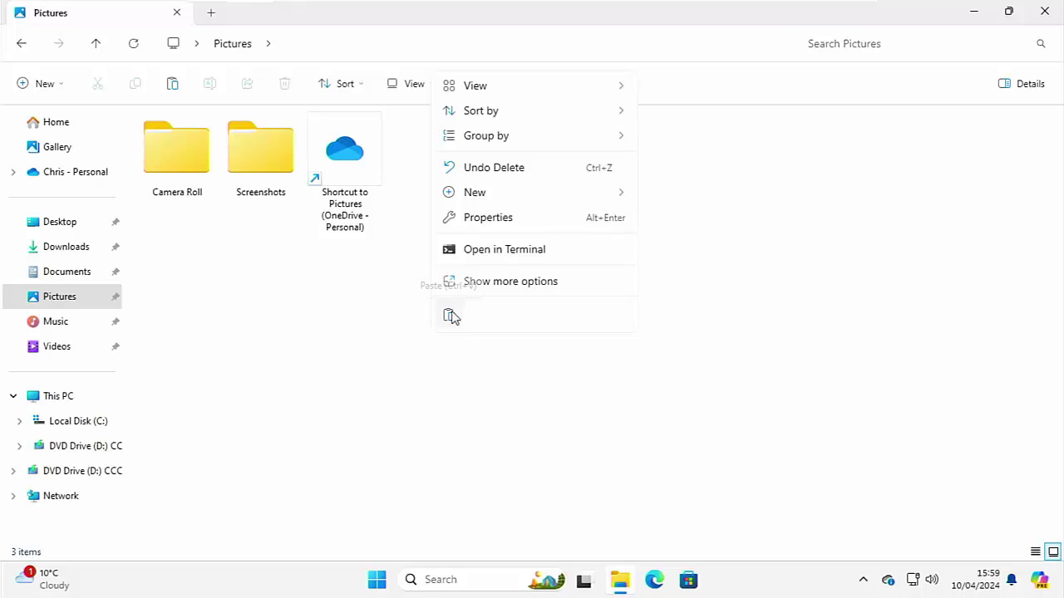
click(475, 280)
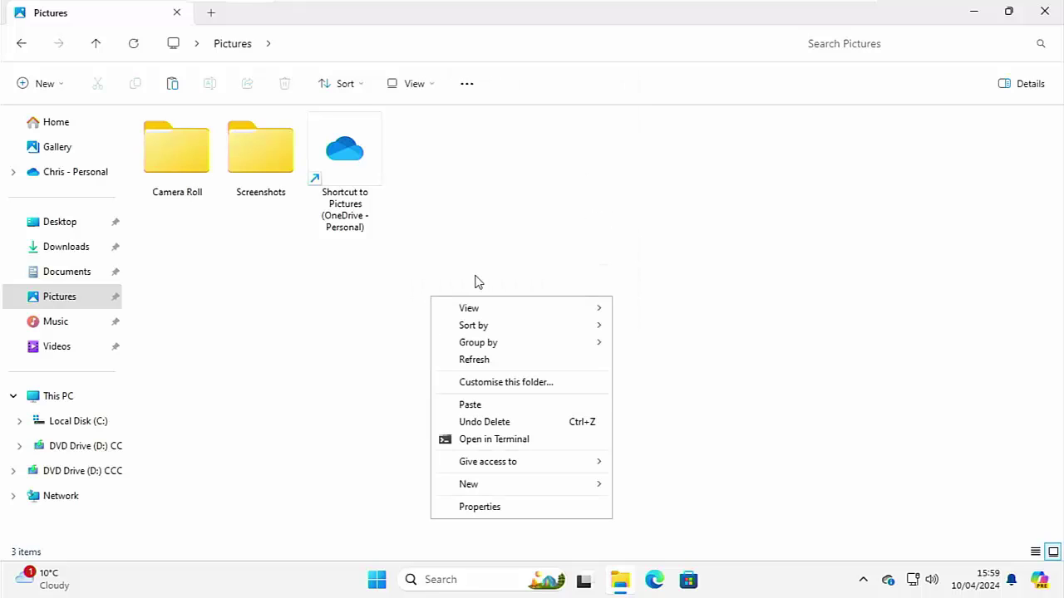
click(469, 405)
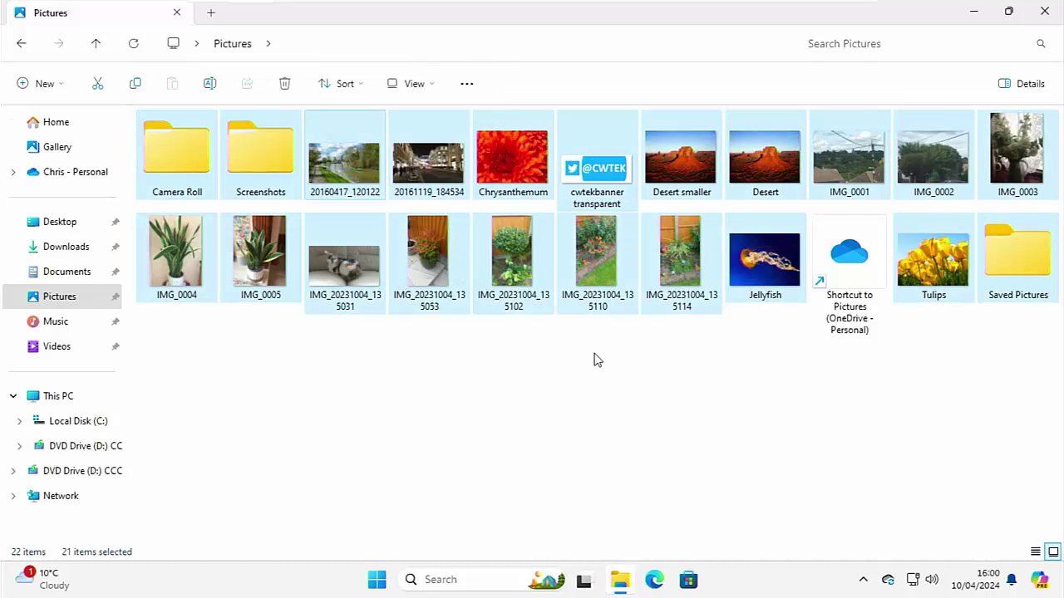
Step: Delete the shortcut to the OneDrive Pictures folder from the local Pictures folder and acknowledge the OneDrive deleted-files reminder
click(843, 273)
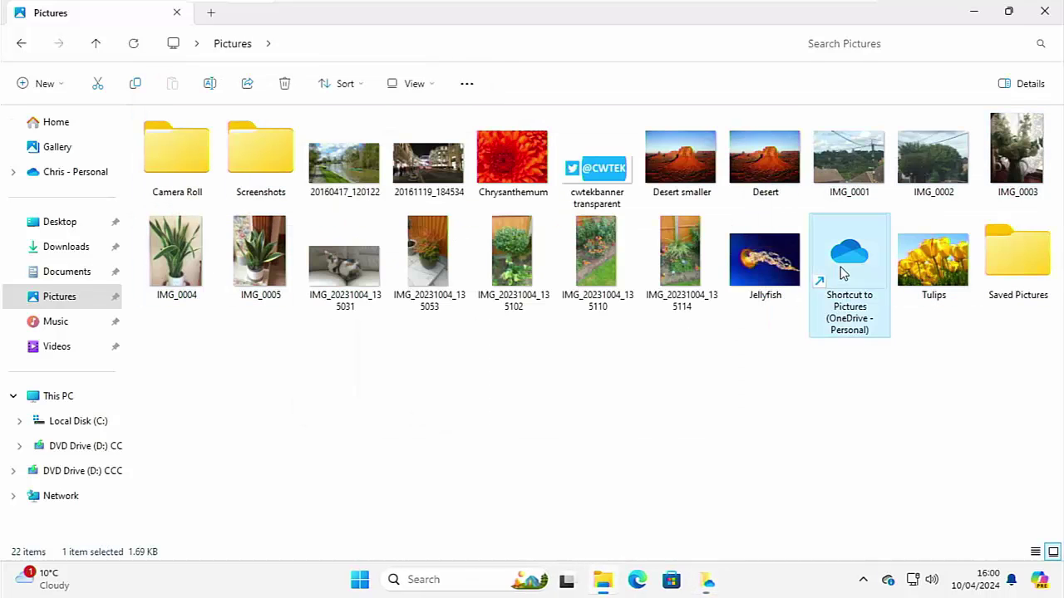
key(Delete)
click(711, 583)
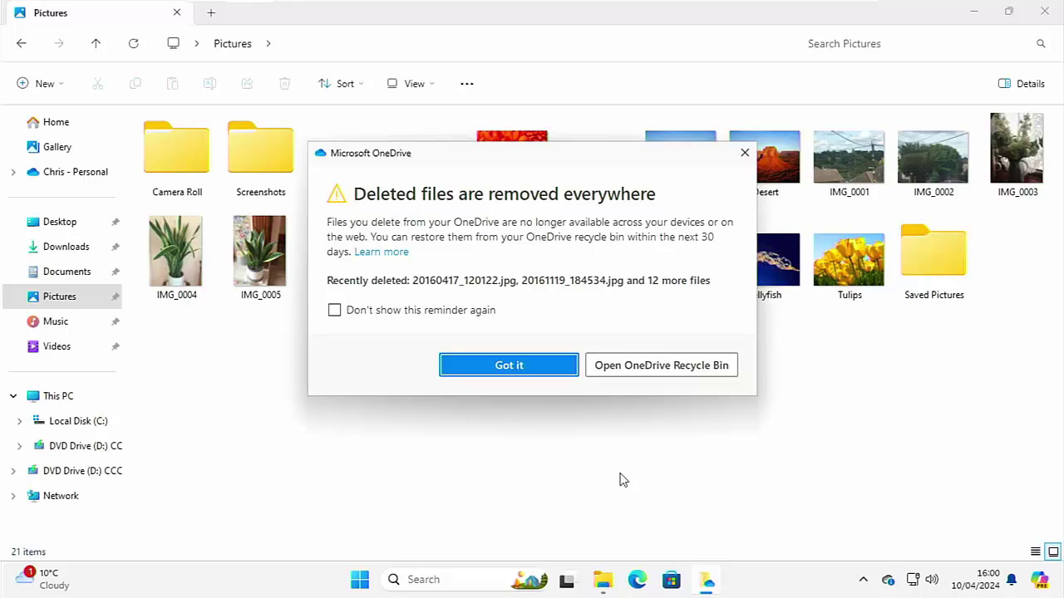
click(506, 365)
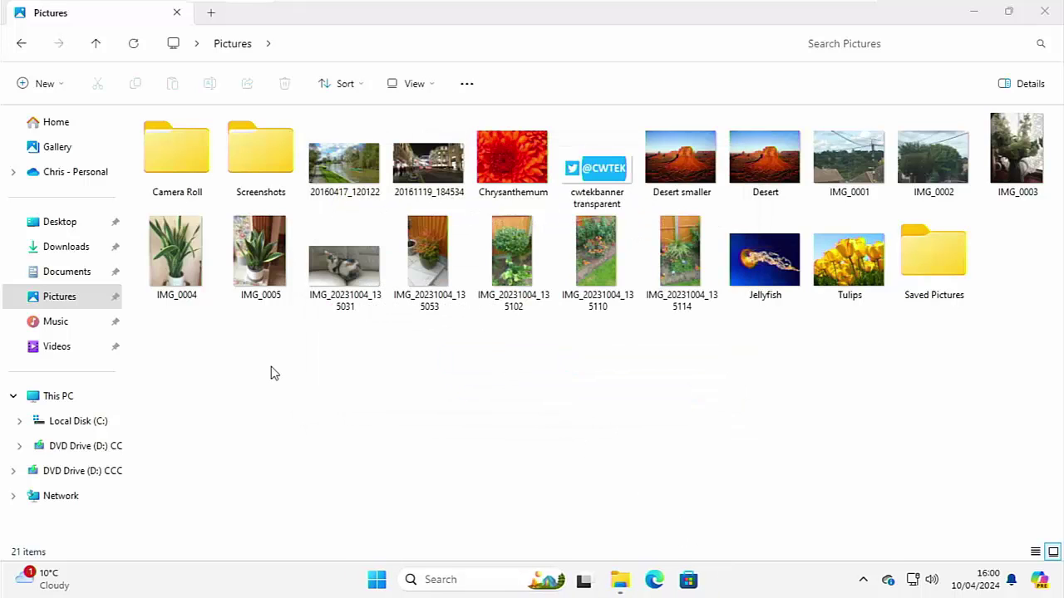
Step: Check the local Music and Videos folders for OneDrive shortcuts, and minimize the File Explorer window
click(77, 324)
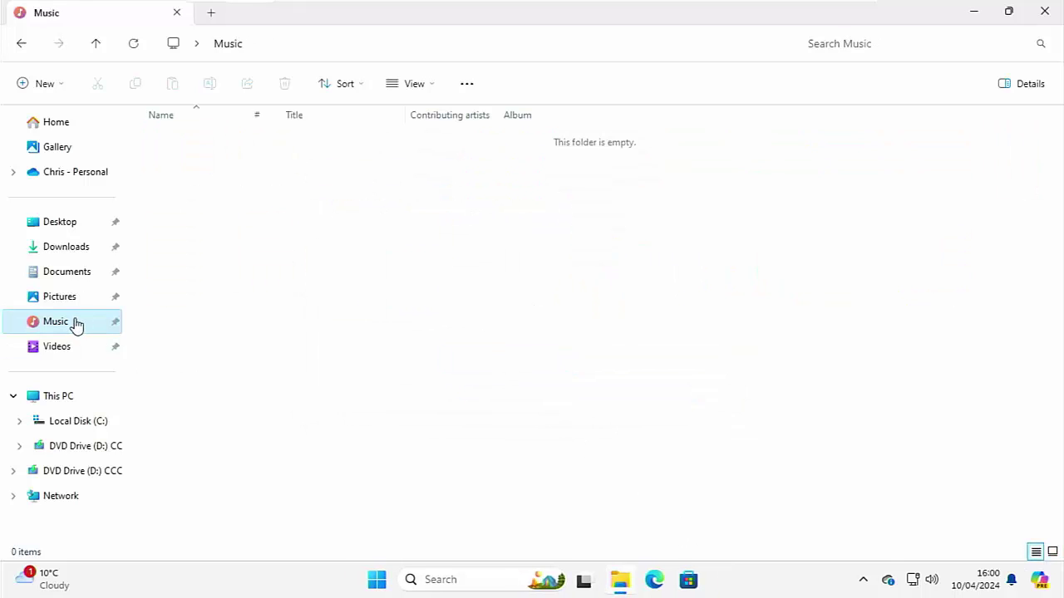
click(60, 349)
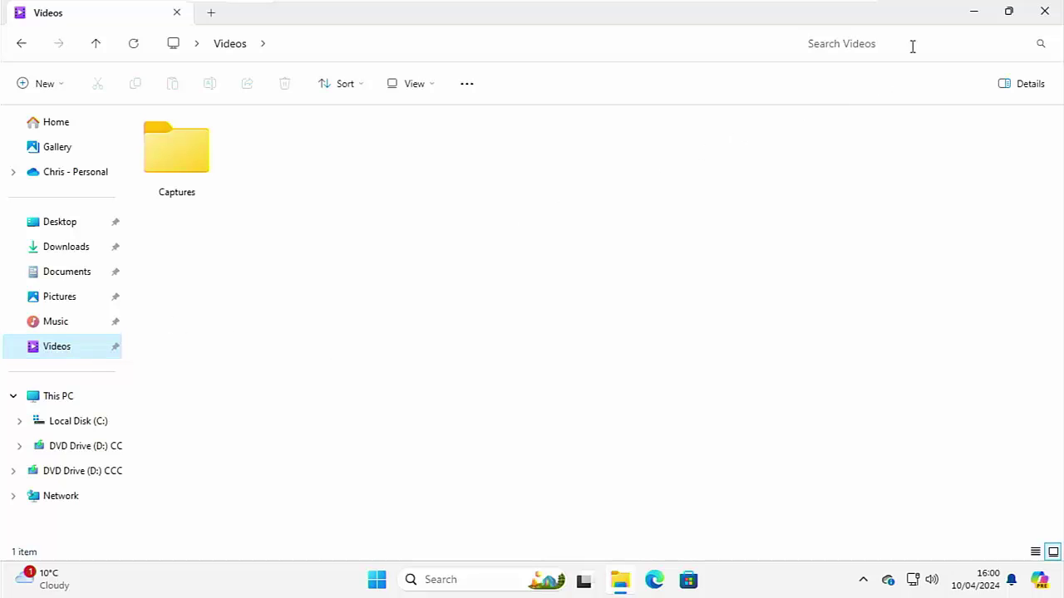
click(984, 15)
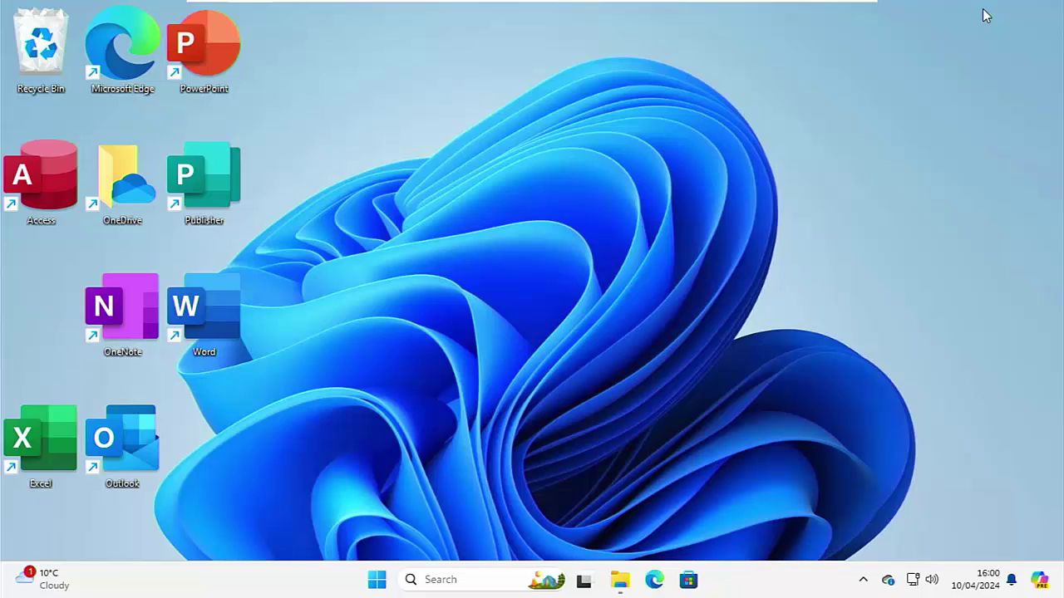